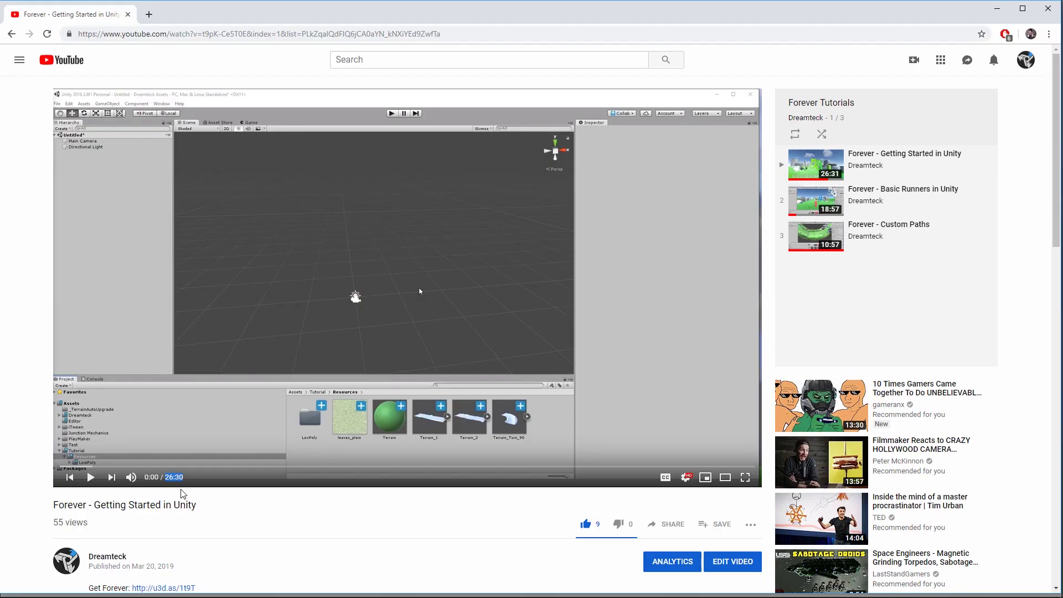
Leave the Forever tutorial video and return to the Unity editor showing the Quickstart folder
click(503, 360)
key(alt+Tab)
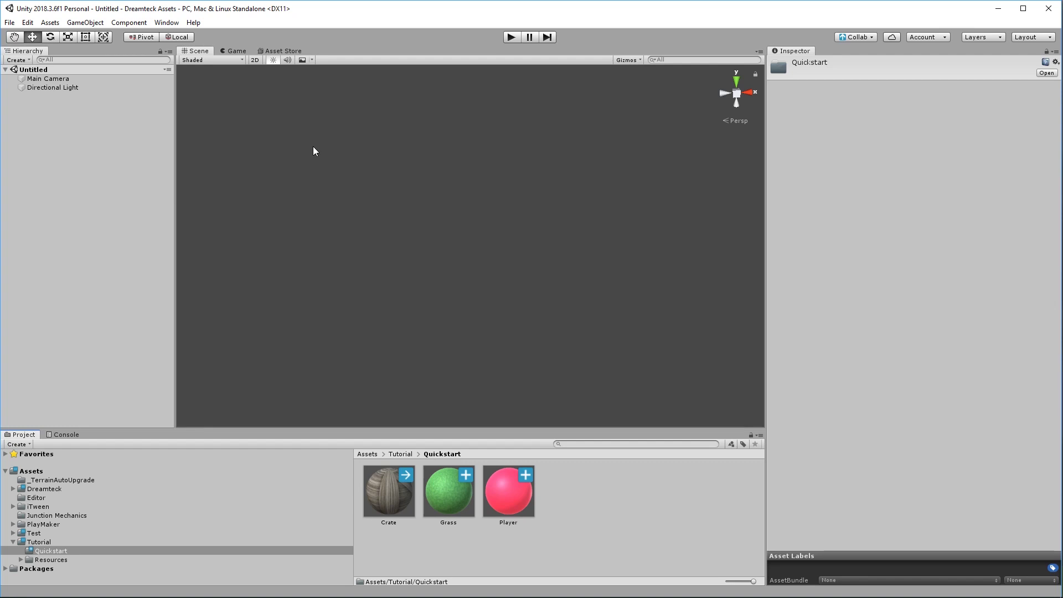
Create an empty game object at the origin named 'Level Generator'
click(85, 22)
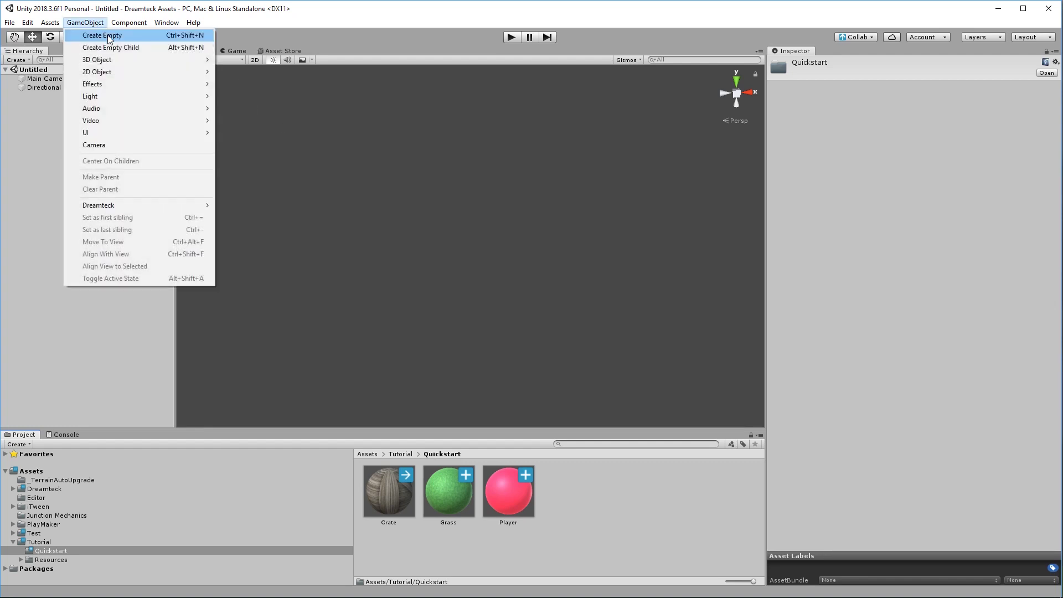
click(107, 34)
click(919, 96)
click(853, 63)
text(Level Generator)
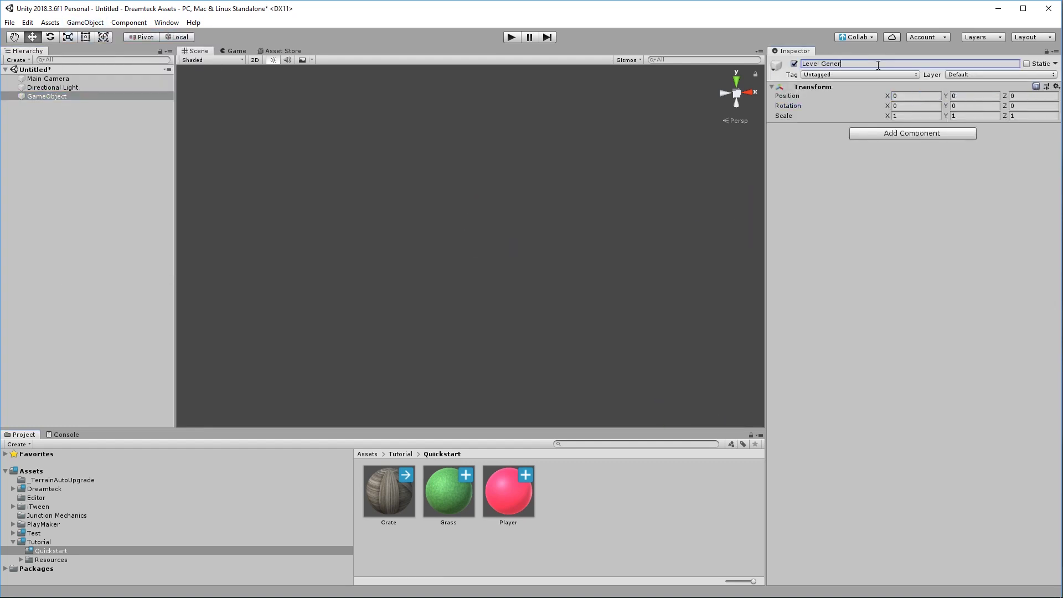
Add the Level Generator script component to it
click(946, 132)
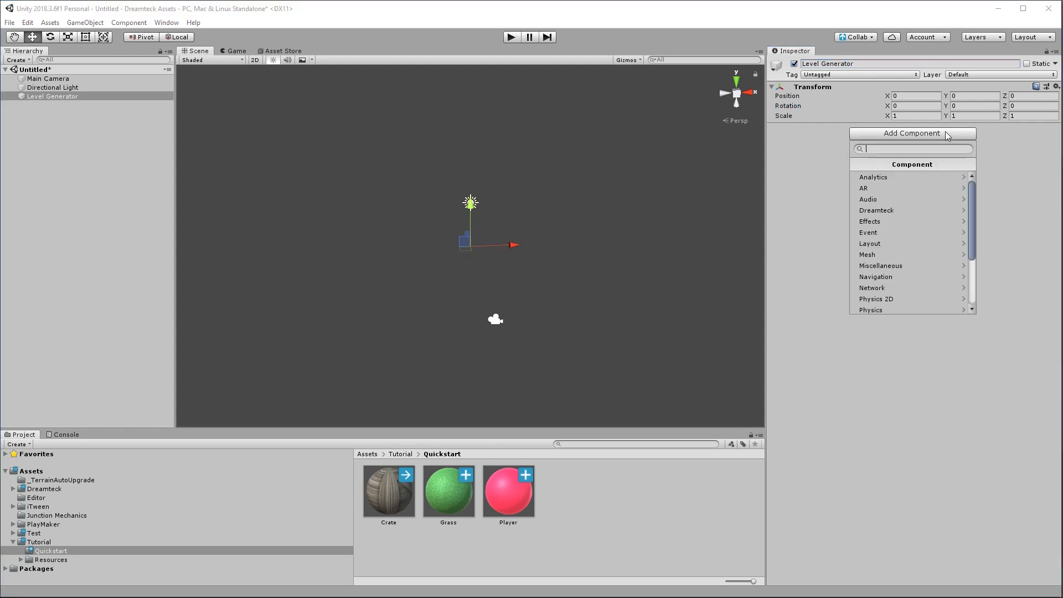
text(level)
key(Return)
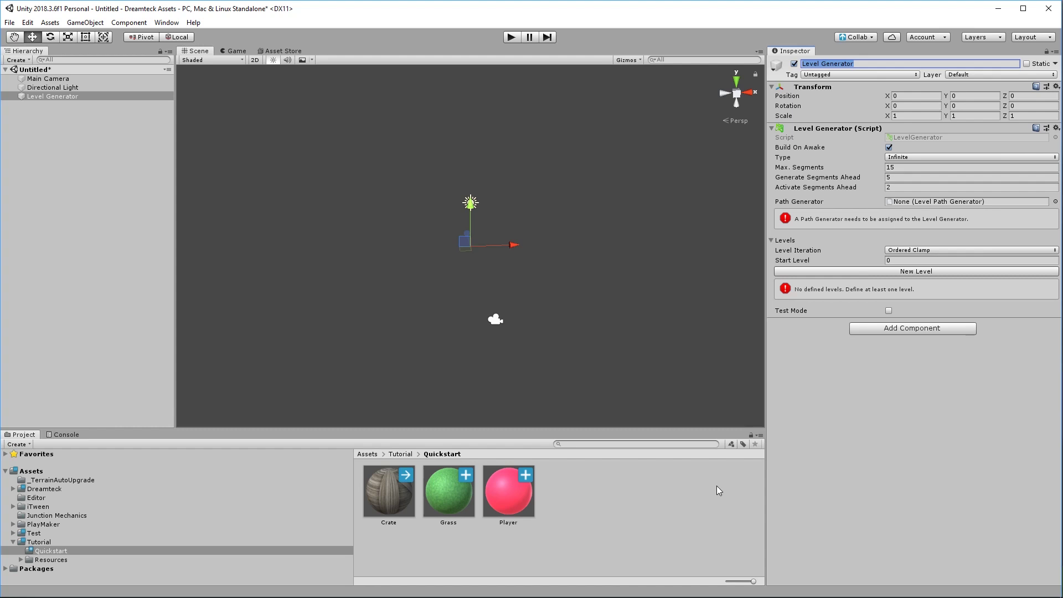
Create a Forever RandomPathGenerator asset in the Quickstart folder
right_click(563, 500)
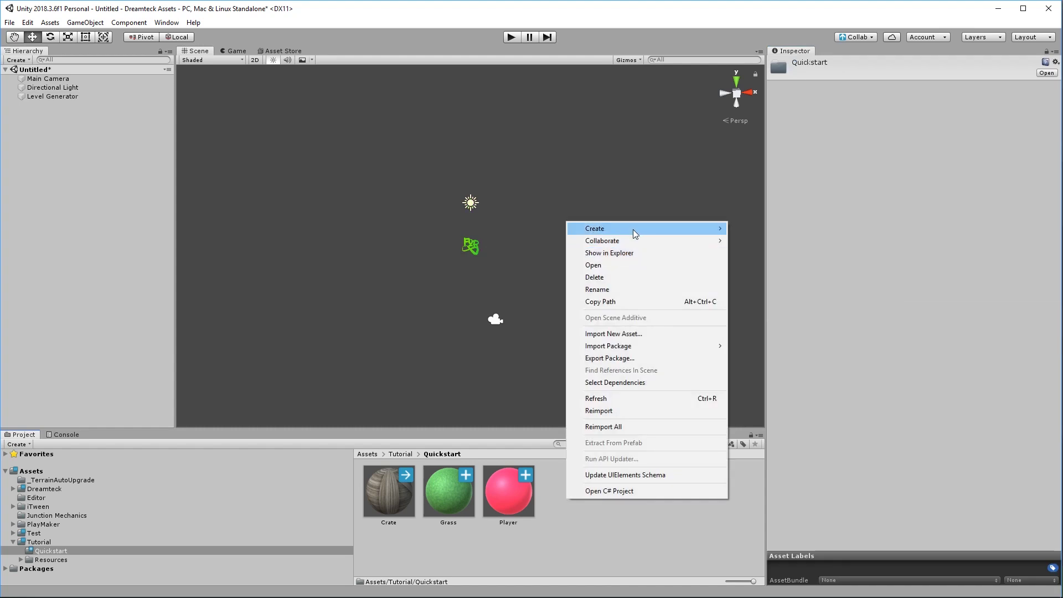
mouse_move(633, 230)
mouse_move(759, 541)
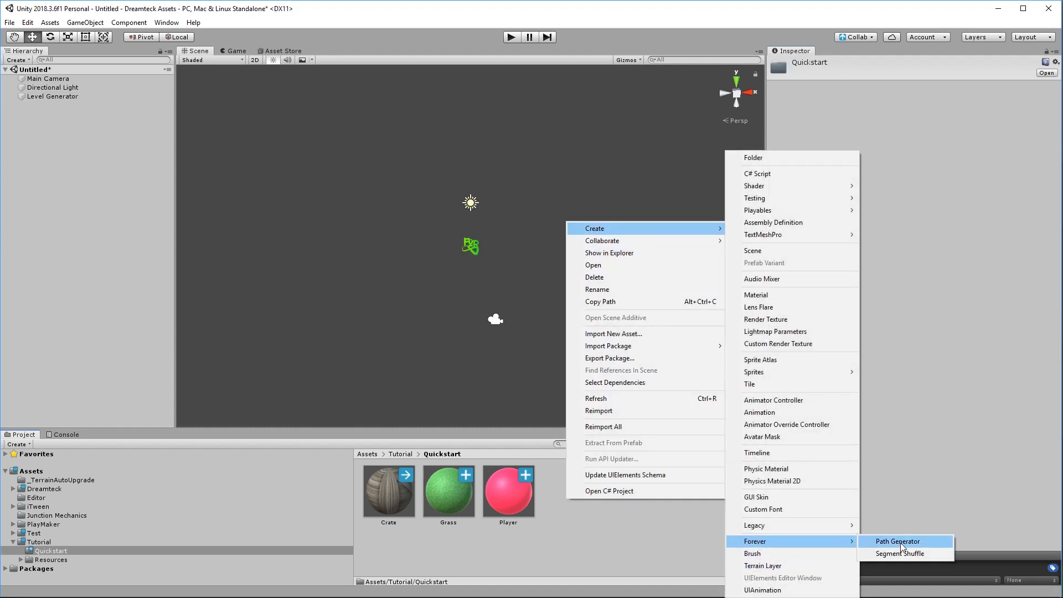
click(900, 543)
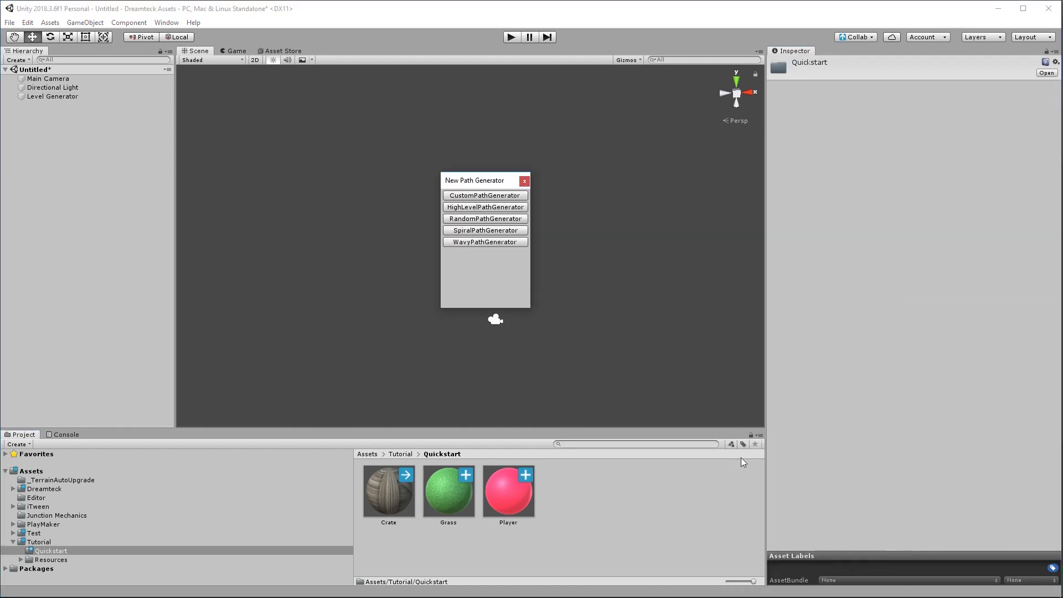
click(479, 219)
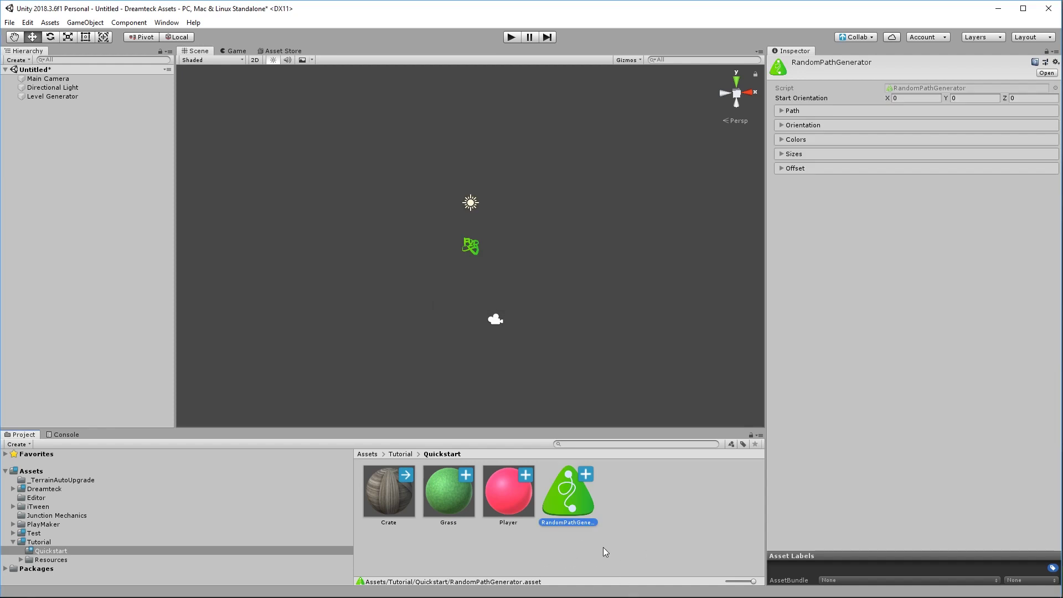
Assign RandomPathGenerator as the Level Generator's path generator and add a first level
click(67, 97)
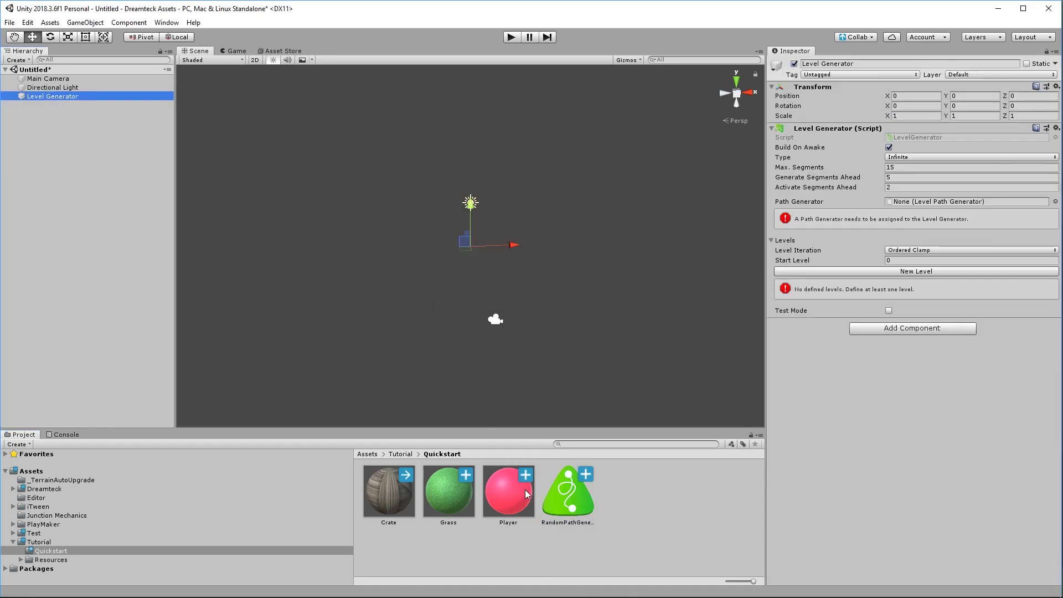
drag(565, 498, 912, 202)
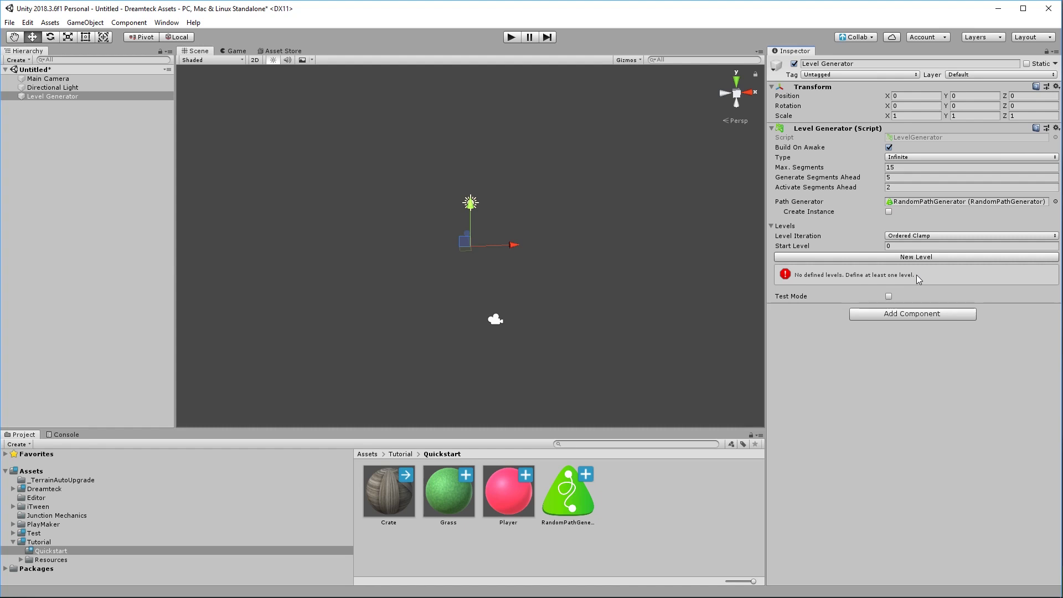
click(880, 257)
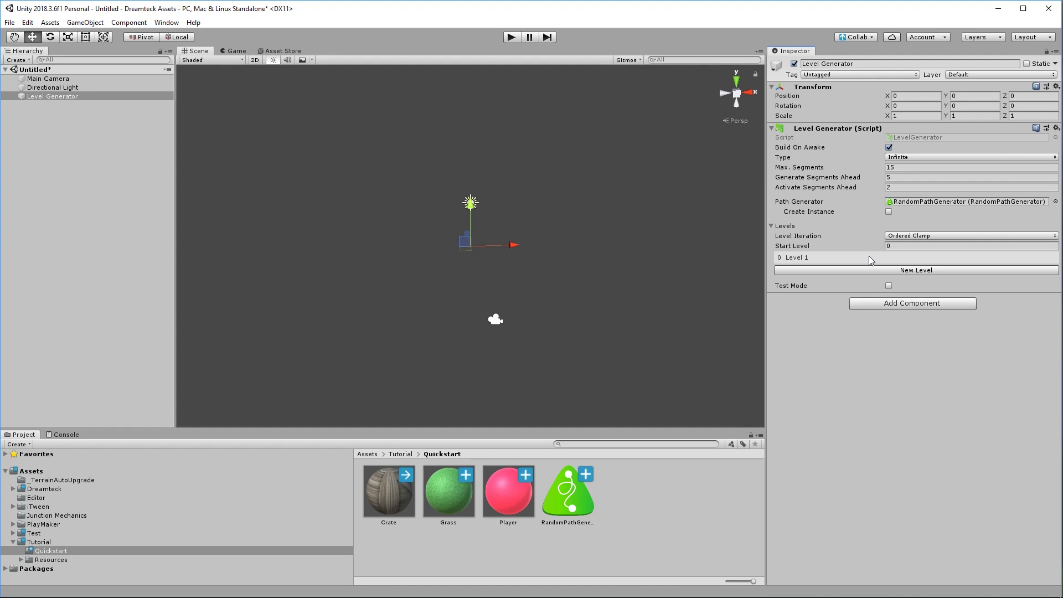
Open the Level 1 window, add one sequence to it, then close the window
double_click(869, 256)
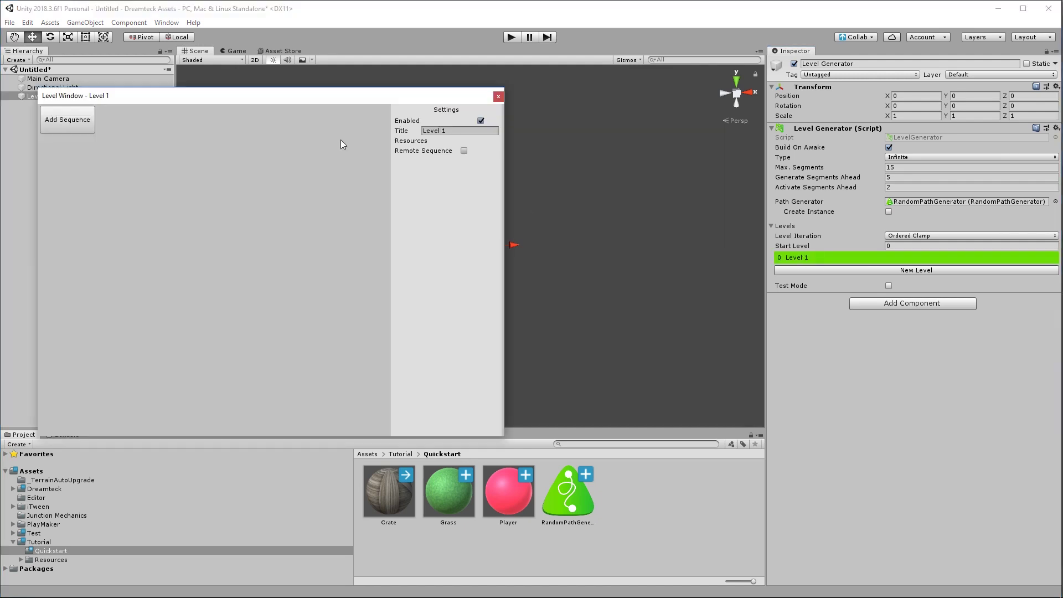
drag(313, 96, 512, 92)
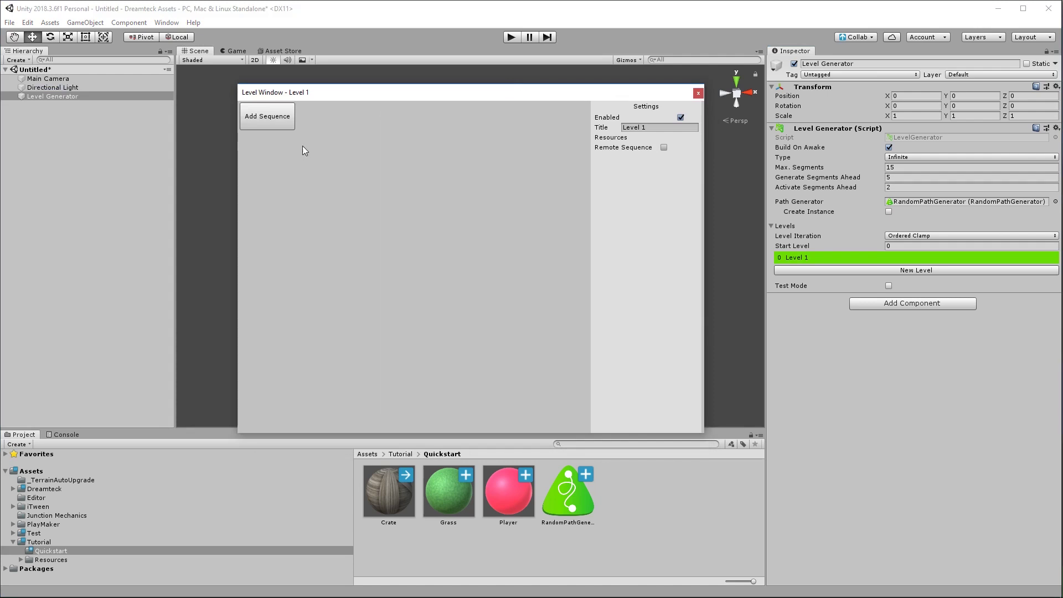
click(270, 122)
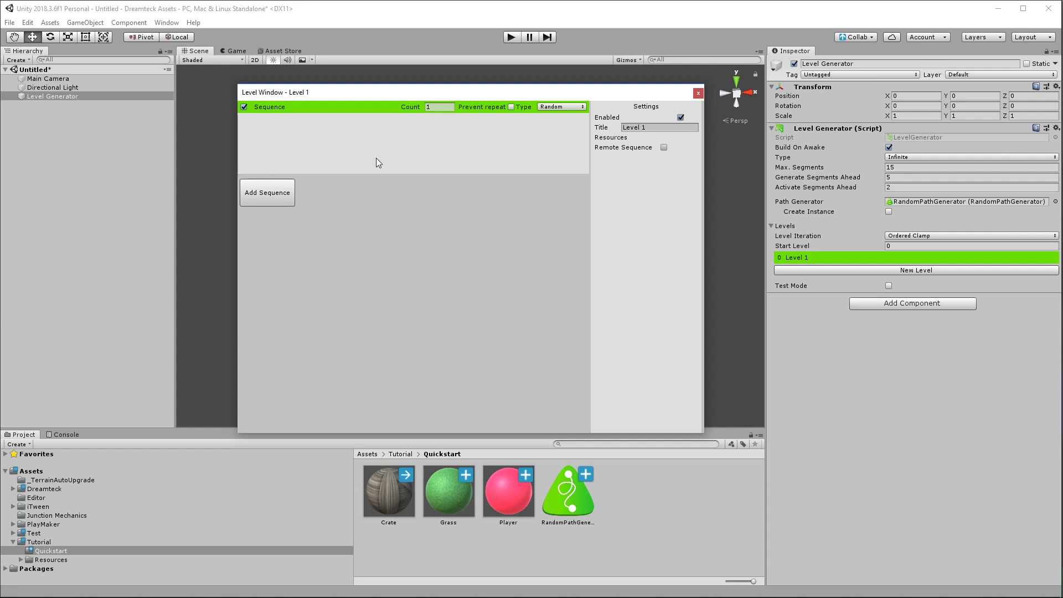
click(698, 94)
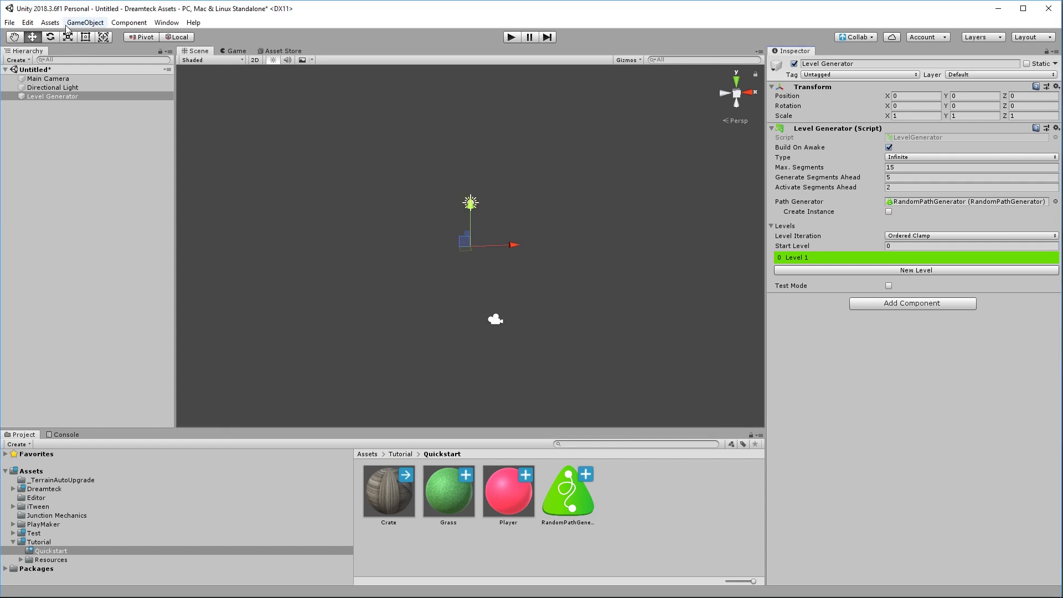
Add a Plane to the scene, apply the Grass material, and frame it
click(84, 23)
mouse_move(108, 61)
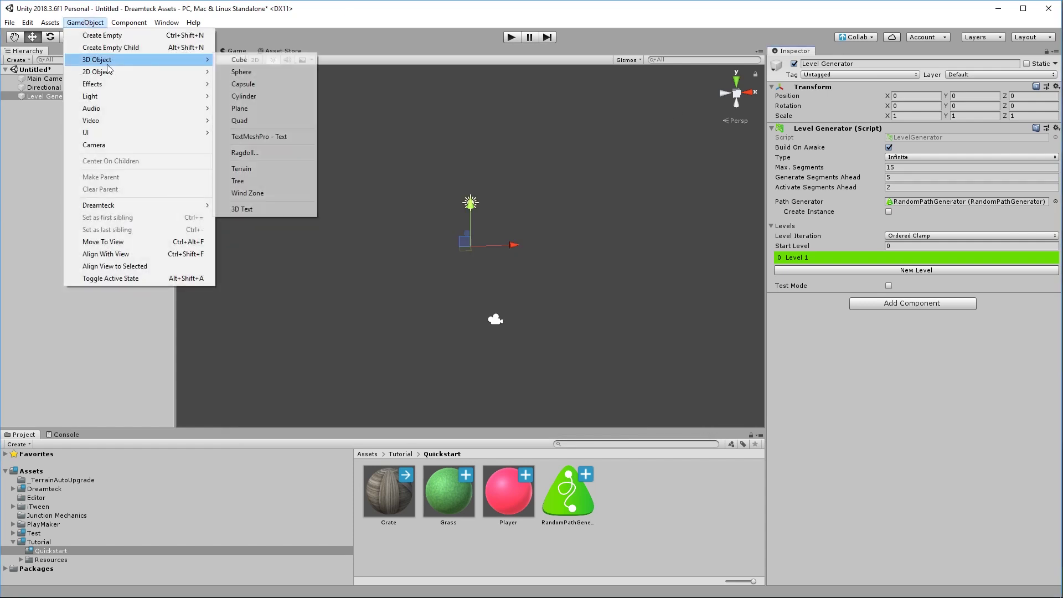
click(263, 108)
drag(450, 513, 443, 257)
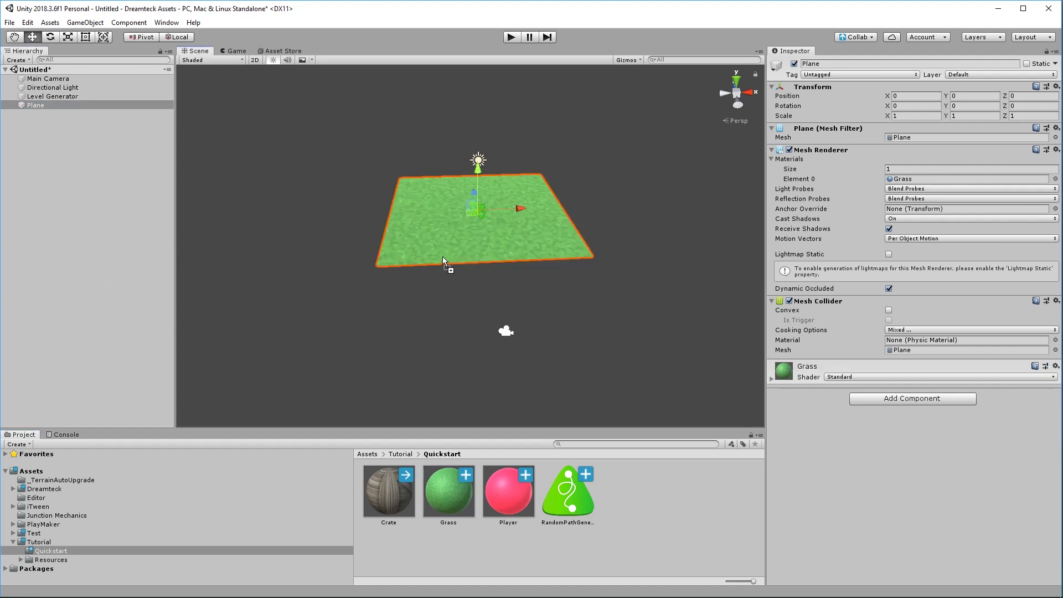
key(f)
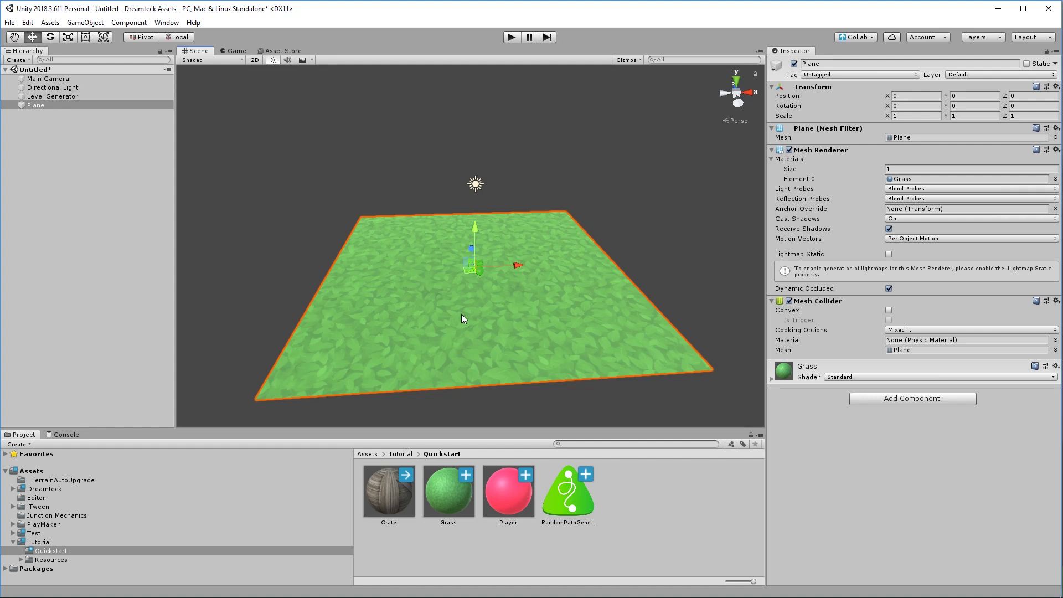
Add a Level Segment component to the grass Plane
click(943, 398)
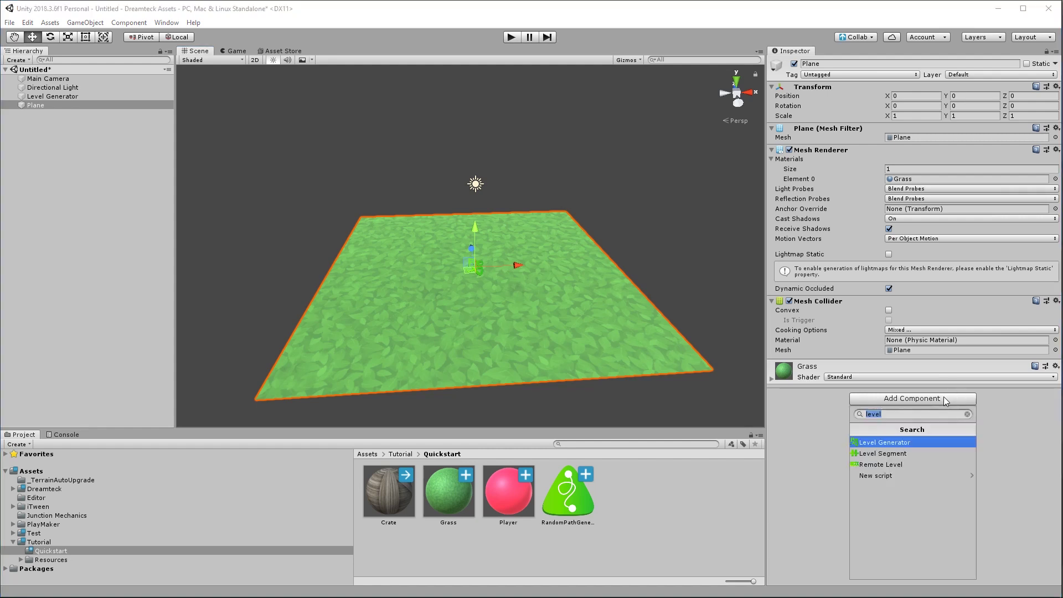
click(881, 454)
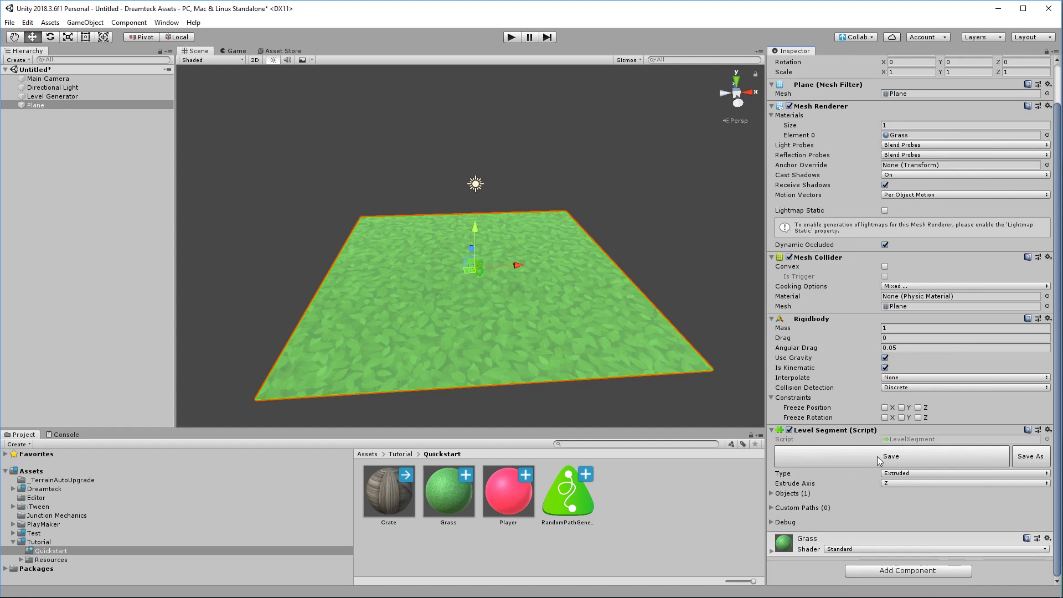
alt+drag(446, 344, 627, 338)
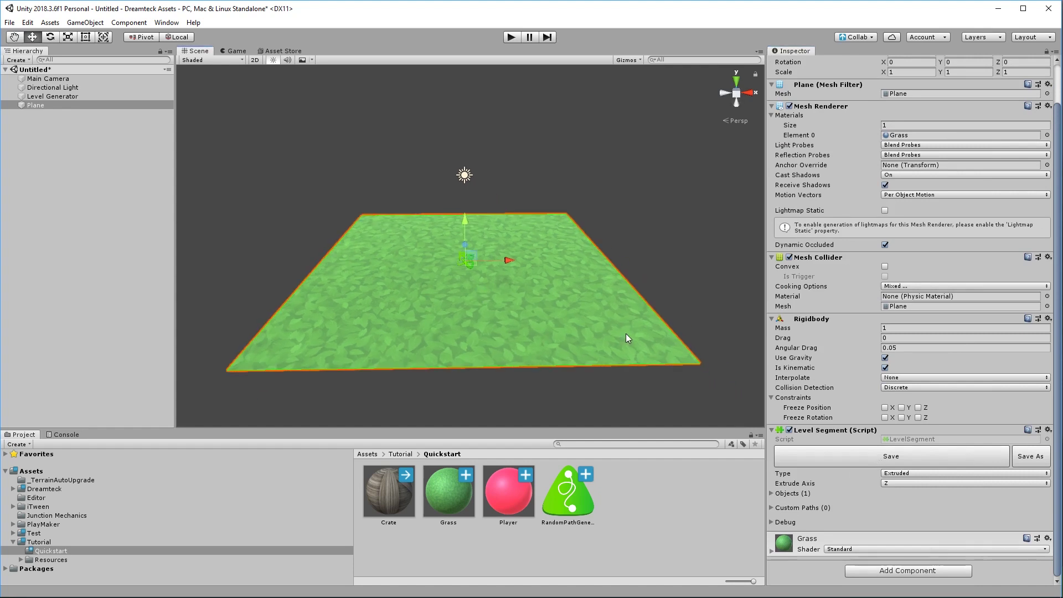
Open the Plane entry's extrusion settings in Level Segment and enable Bend Mesh
click(772, 494)
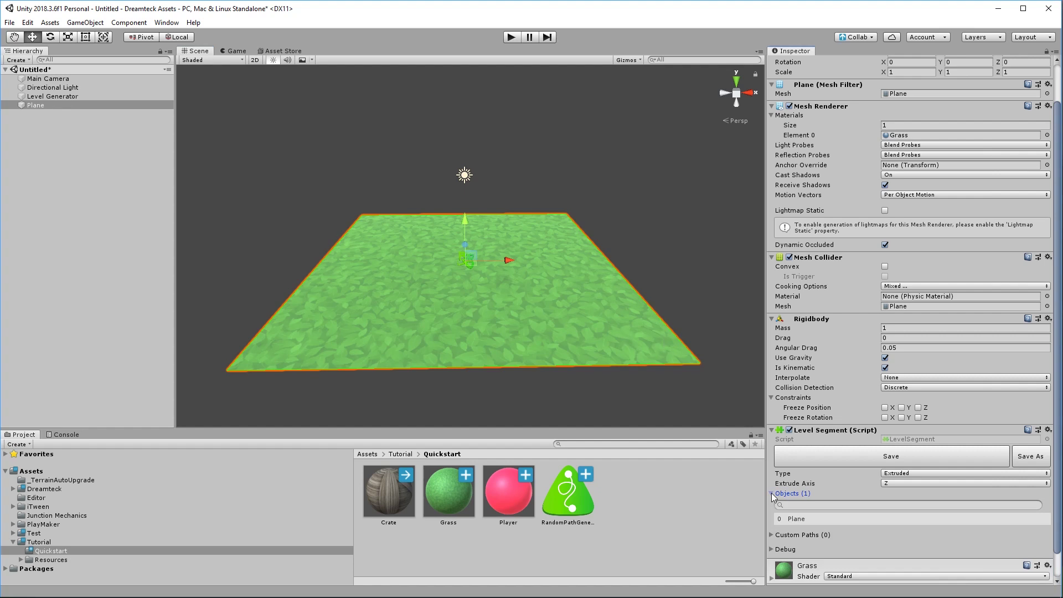
click(803, 517)
drag(698, 206, 648, 141)
click(625, 214)
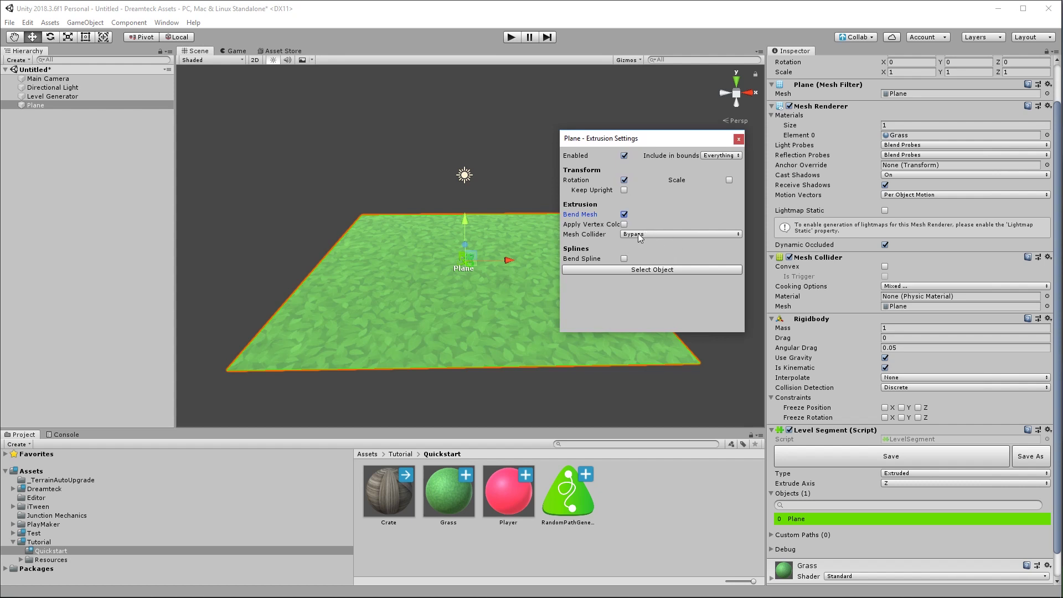
Try the Copy, Extrude and Bypass mesh collider modes, then drag the Plane into the project
click(638, 234)
click(643, 272)
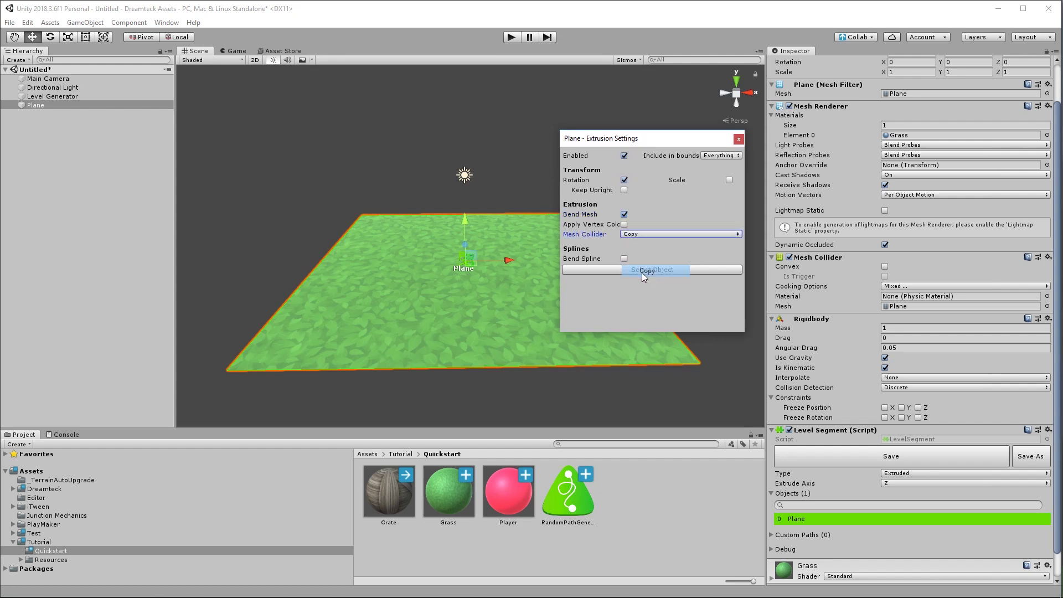
click(644, 234)
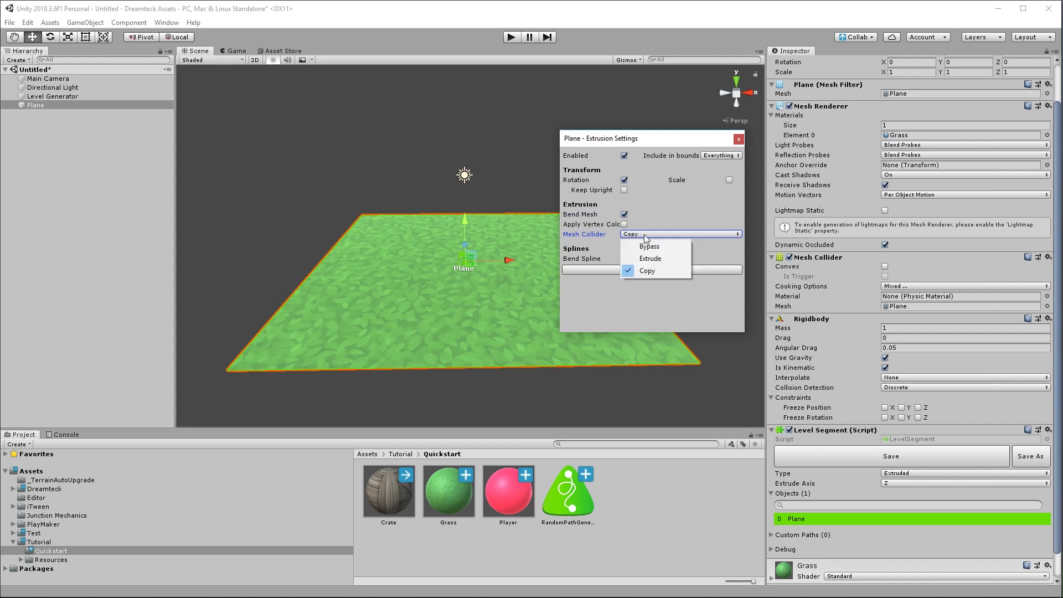
click(647, 259)
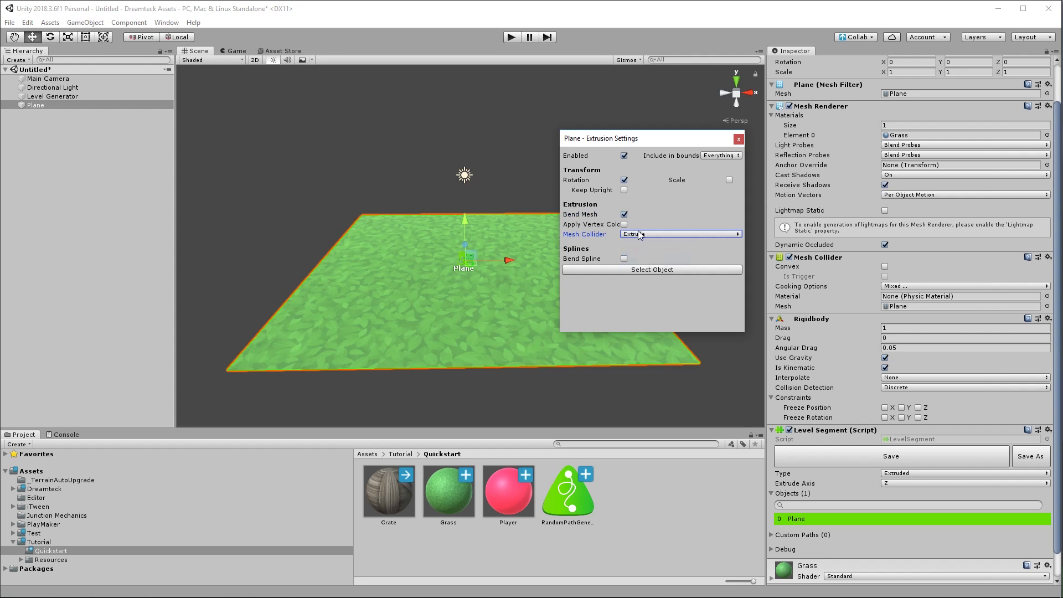
click(639, 234)
click(637, 247)
click(631, 236)
click(644, 261)
click(542, 326)
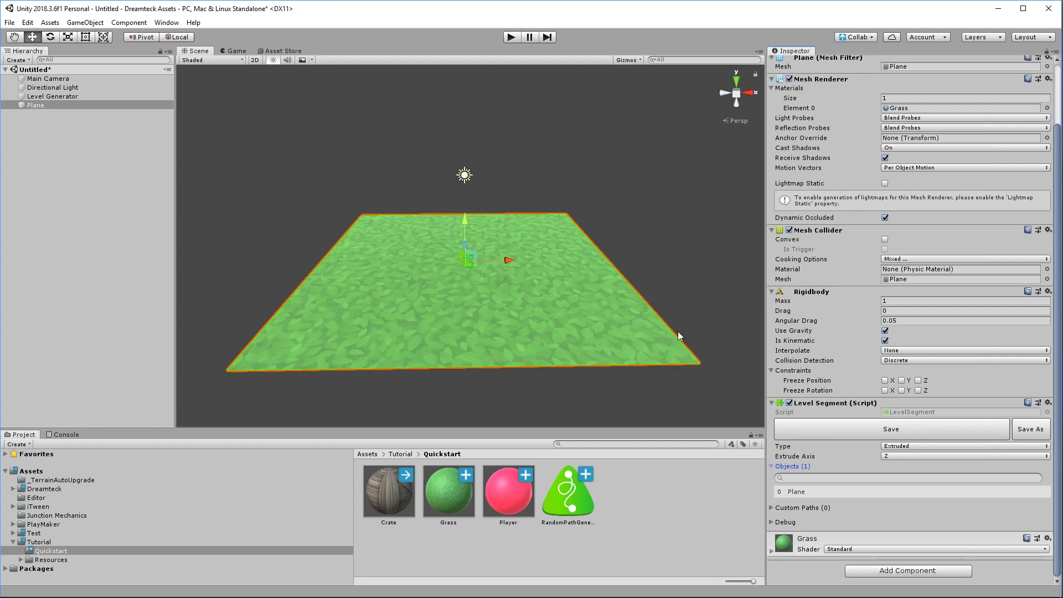
drag(32, 105, 648, 510)
Select the Plane and use its Level Segment Save button to store it as a prefab
click(66, 106)
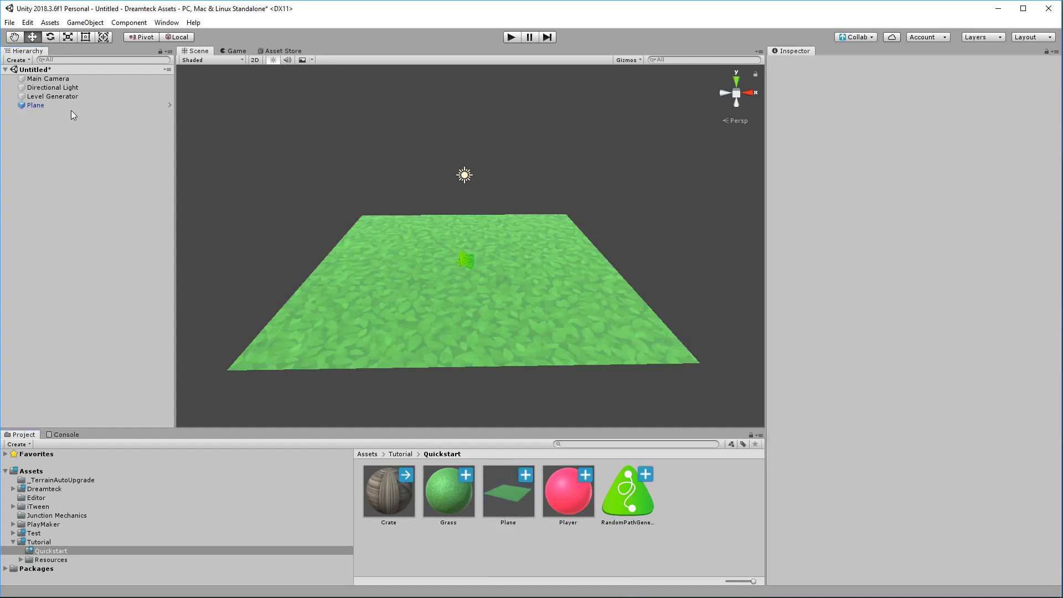
scroll(940, 490, down, 2)
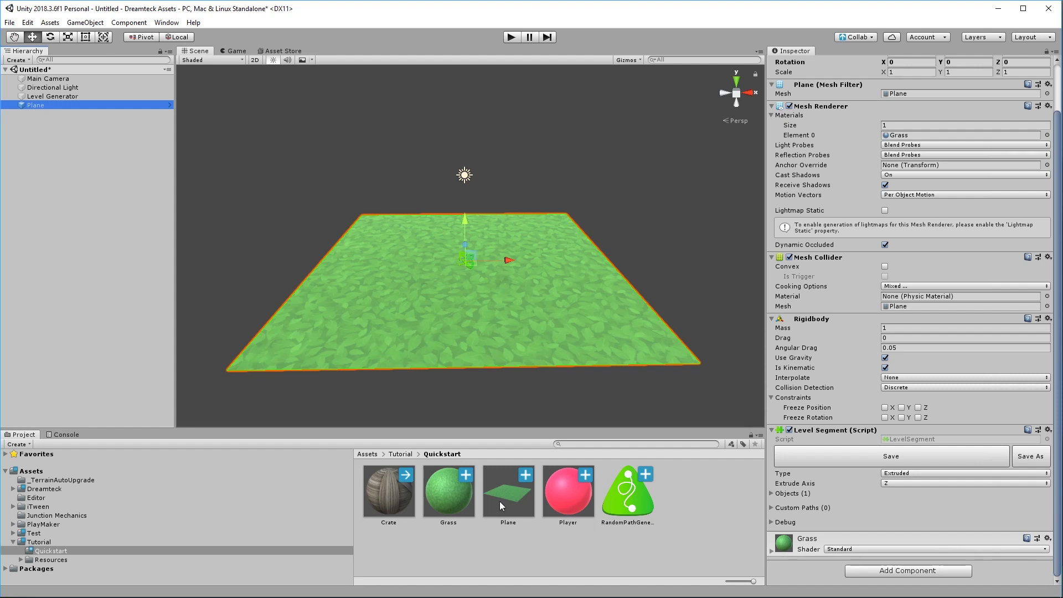
click(898, 457)
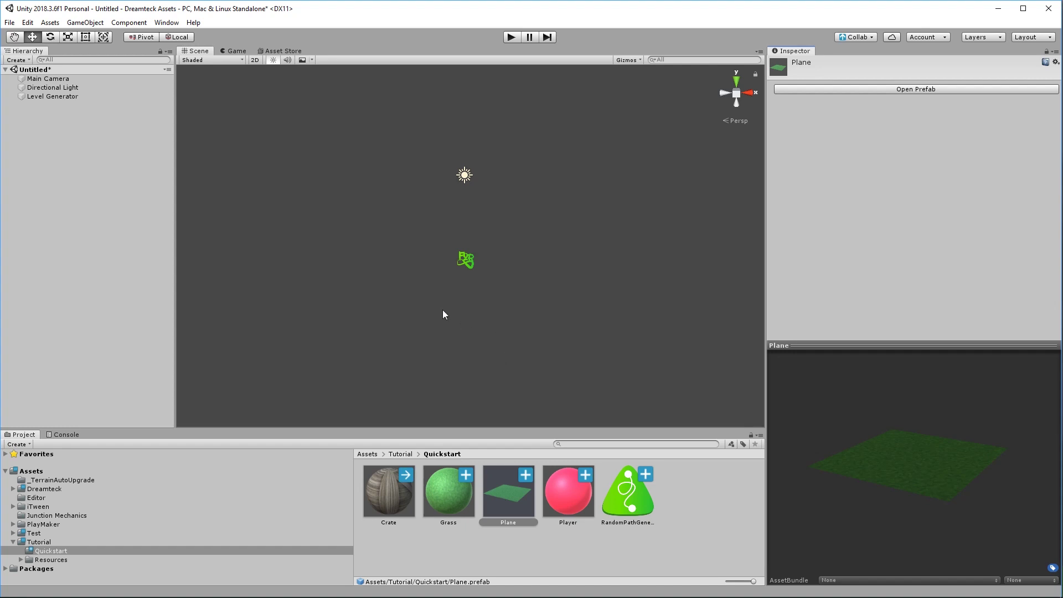
Drag the Plane prefab into Level 1's sequence on Level Generator and set Count to 0
click(61, 96)
click(810, 258)
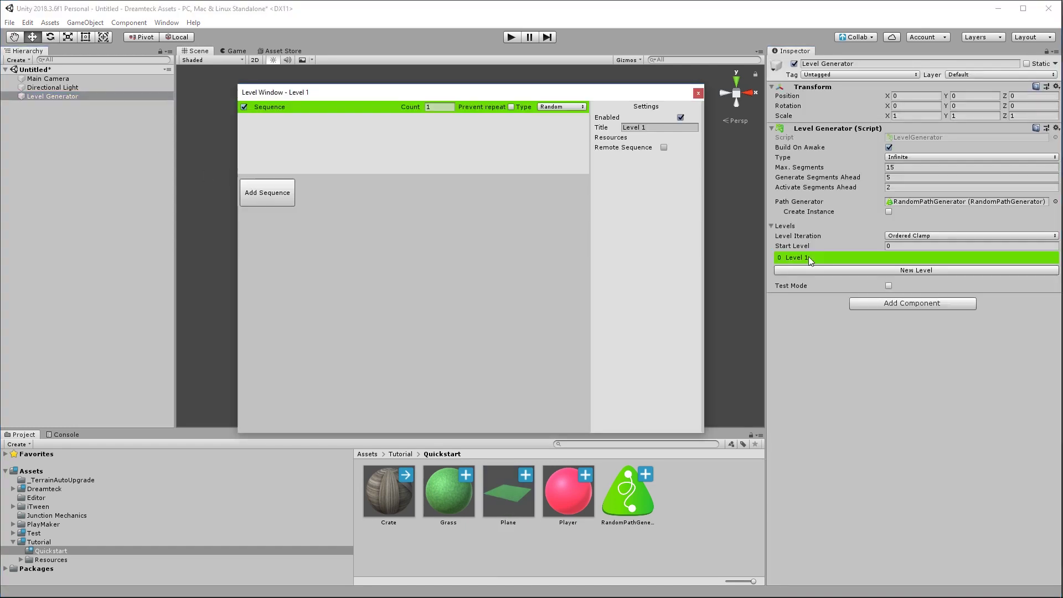
drag(517, 513, 413, 145)
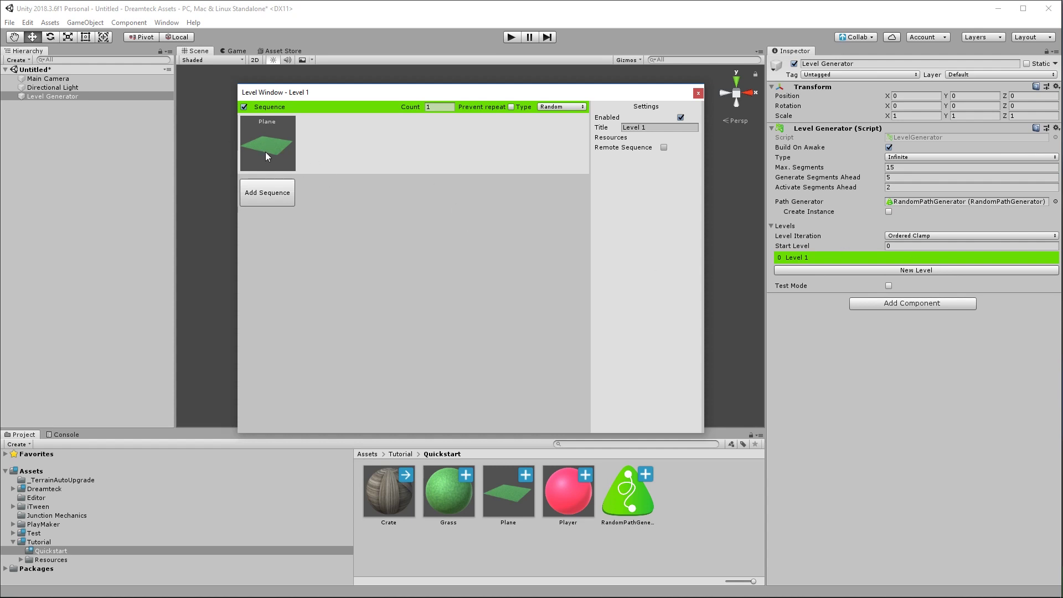
click(441, 107)
text(0)
Play-test the straight generated path in the scene view, then stop Play mode
click(699, 93)
click(511, 37)
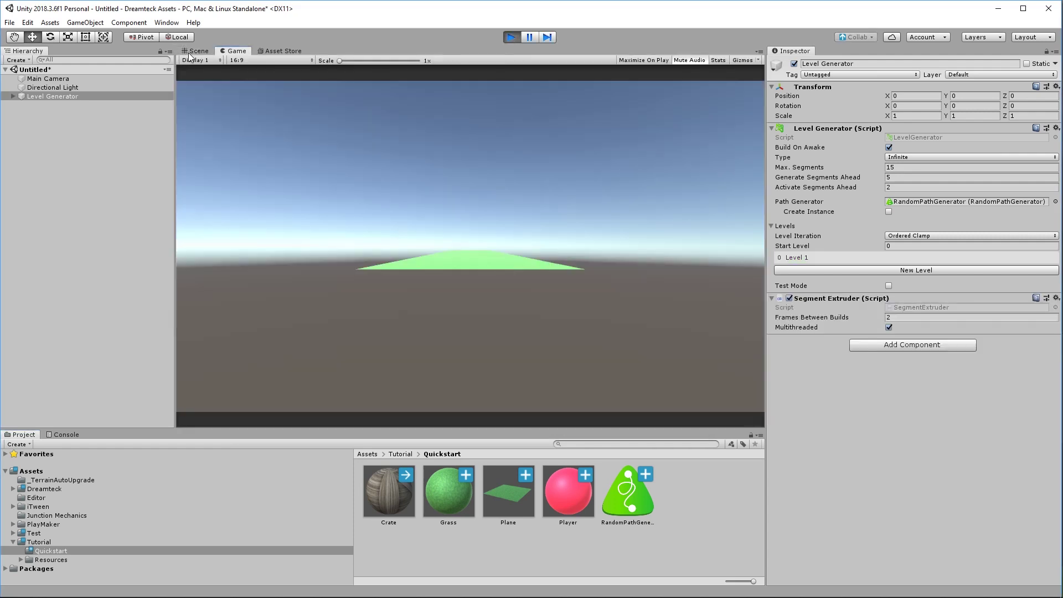
click(194, 51)
alt+drag(353, 219, 390, 292)
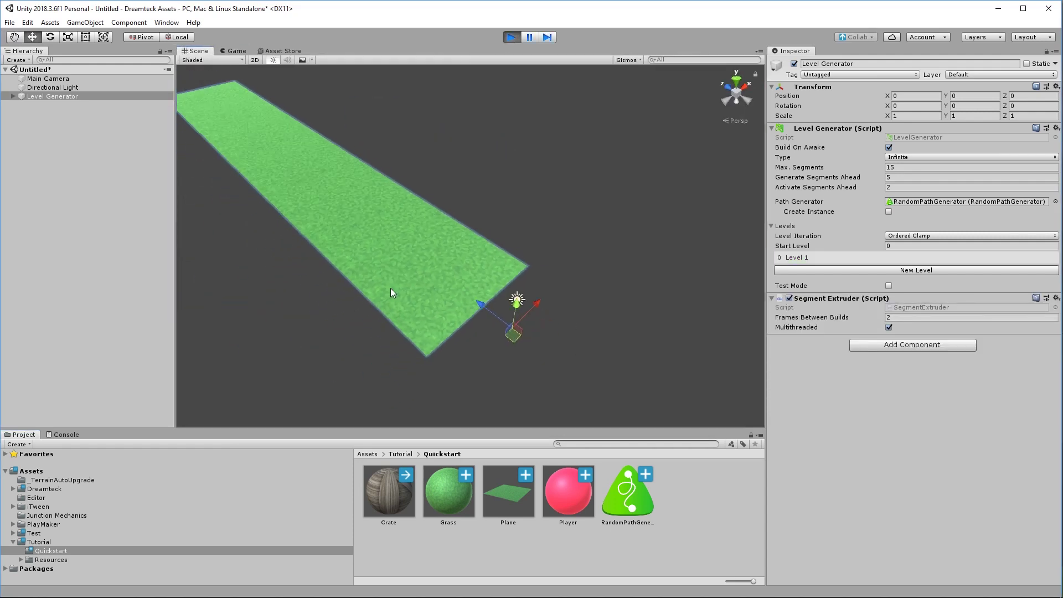
click(462, 327)
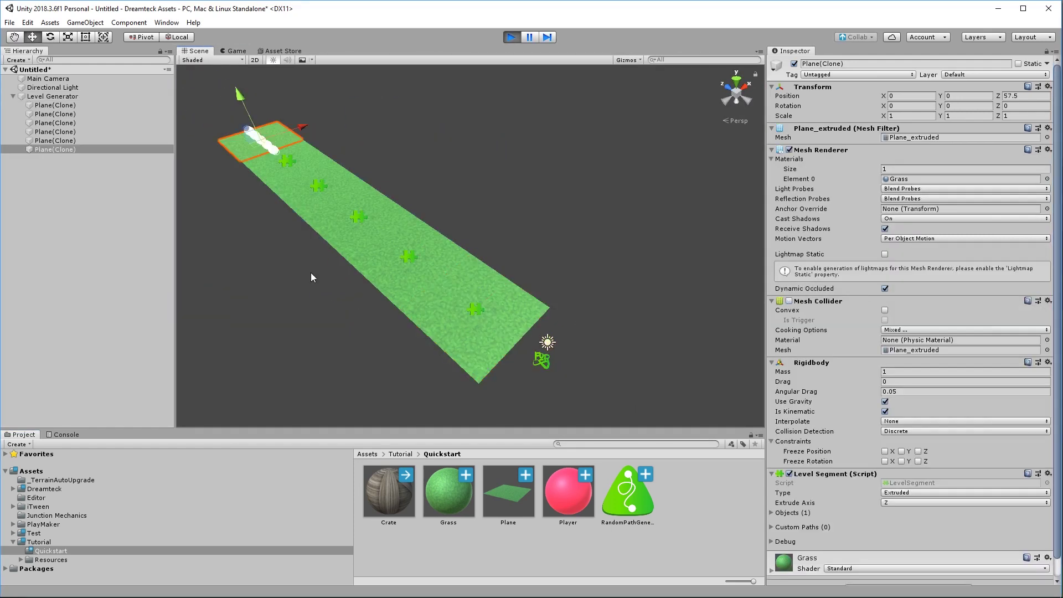
click(510, 37)
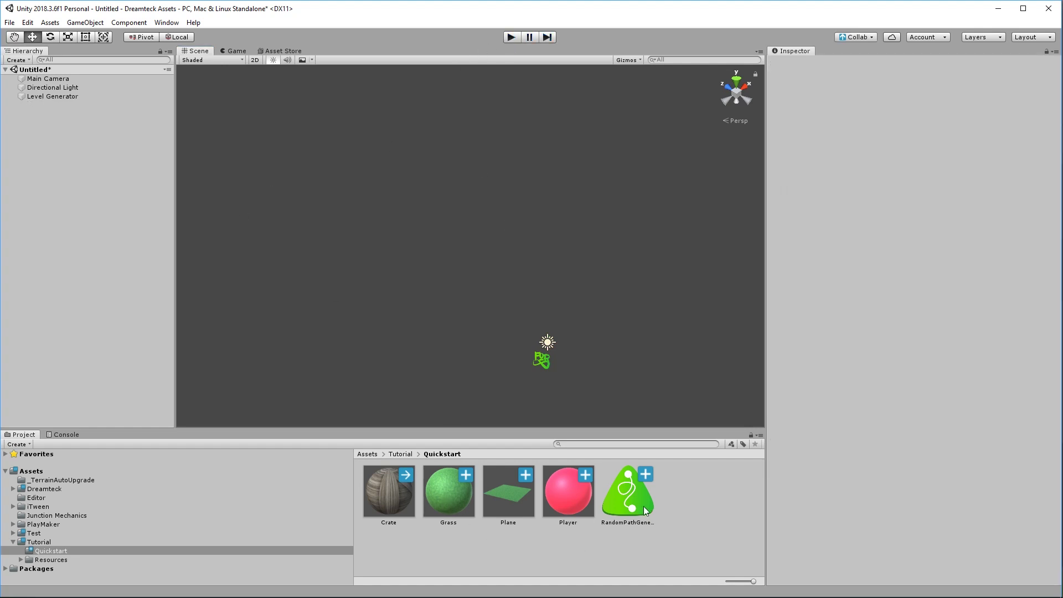
Set RandomPathGenerator's Points Per Segment to 3 and play-test the path again
click(632, 509)
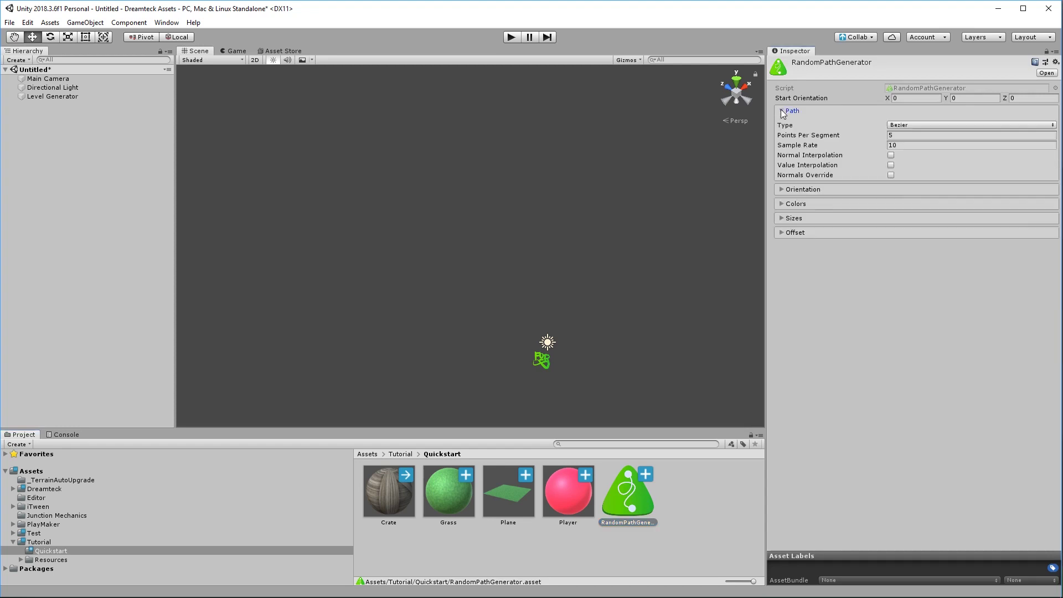
click(903, 135)
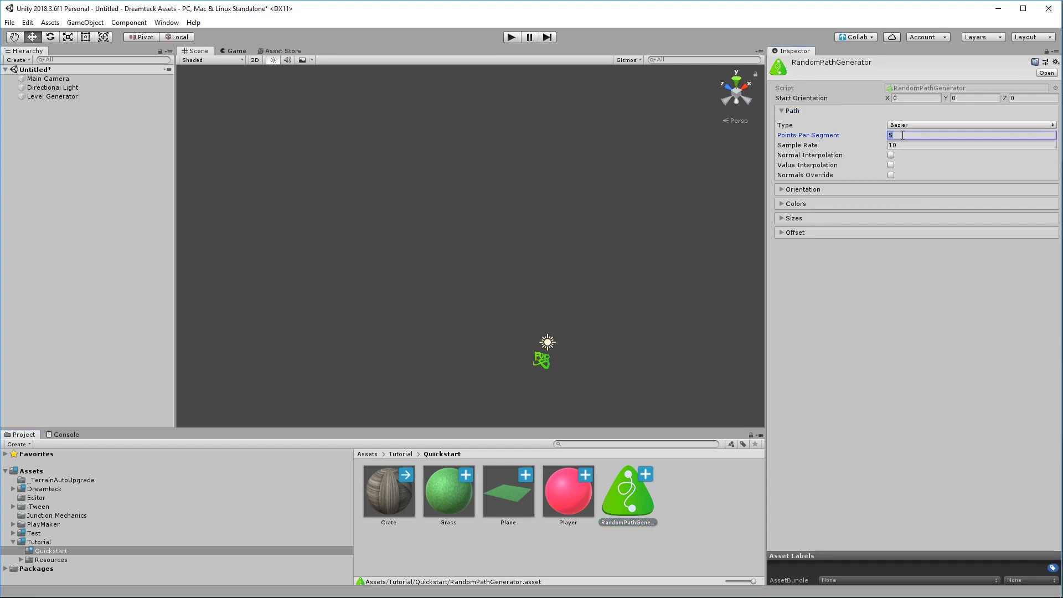
text(3)
click(511, 37)
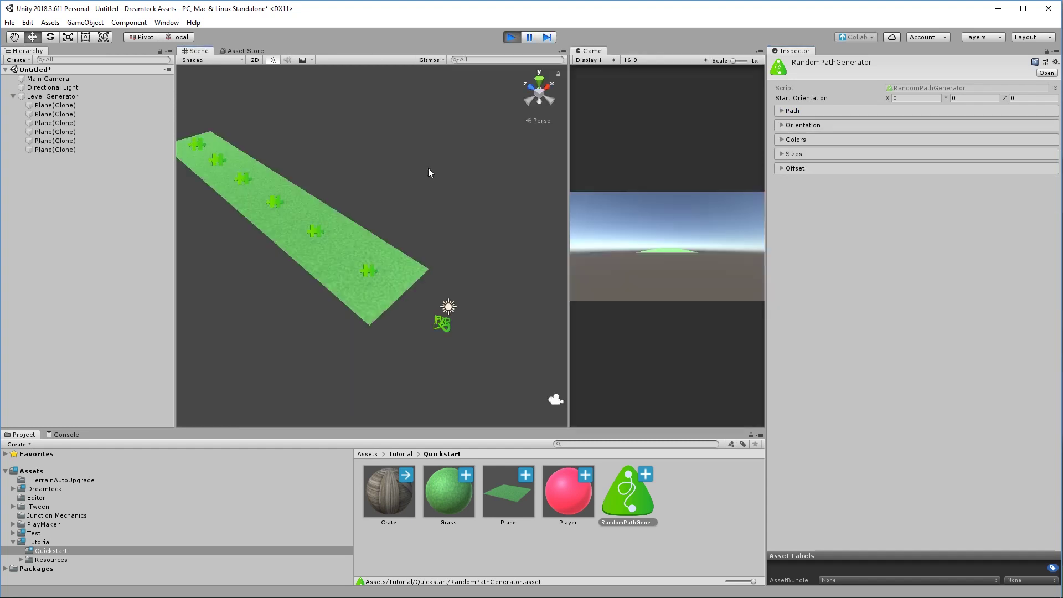
click(365, 306)
key(f)
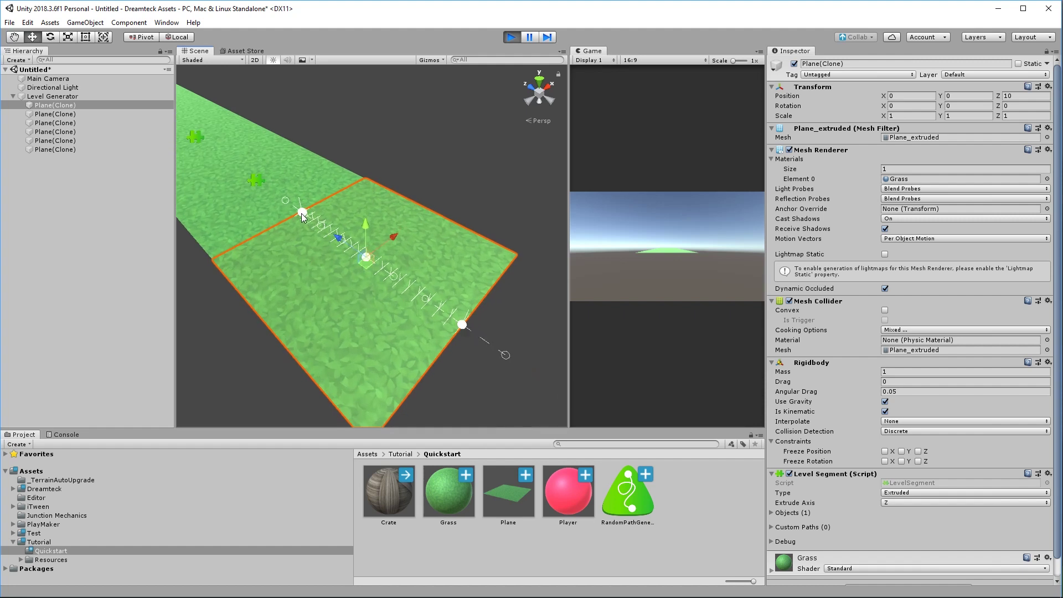
key(ctrl+p)
Enable Pitch and Yaw in RandomPathGenerator's Orientation settings
click(620, 501)
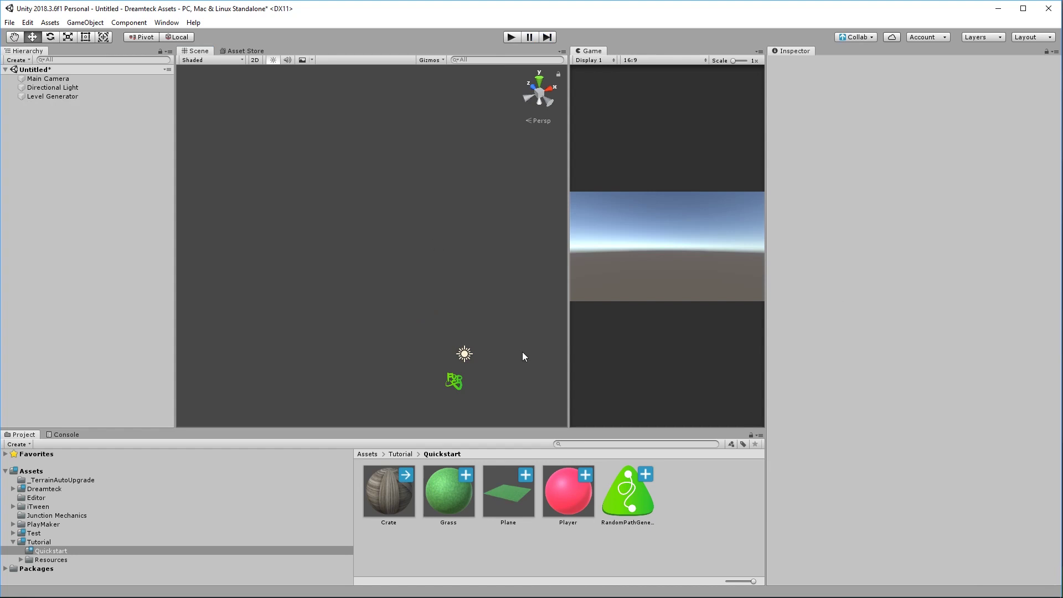
click(786, 126)
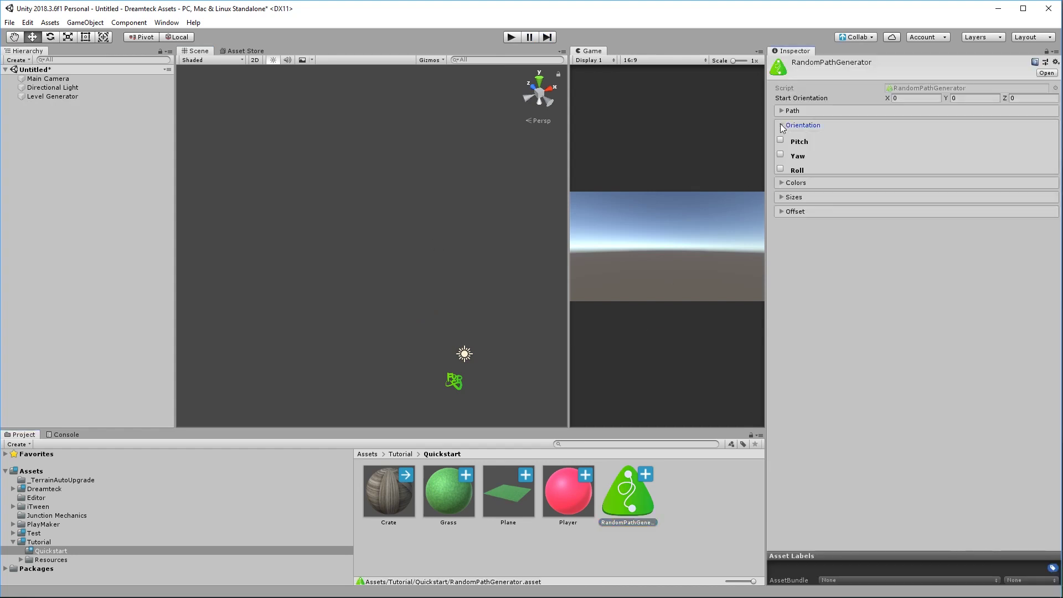
click(780, 140)
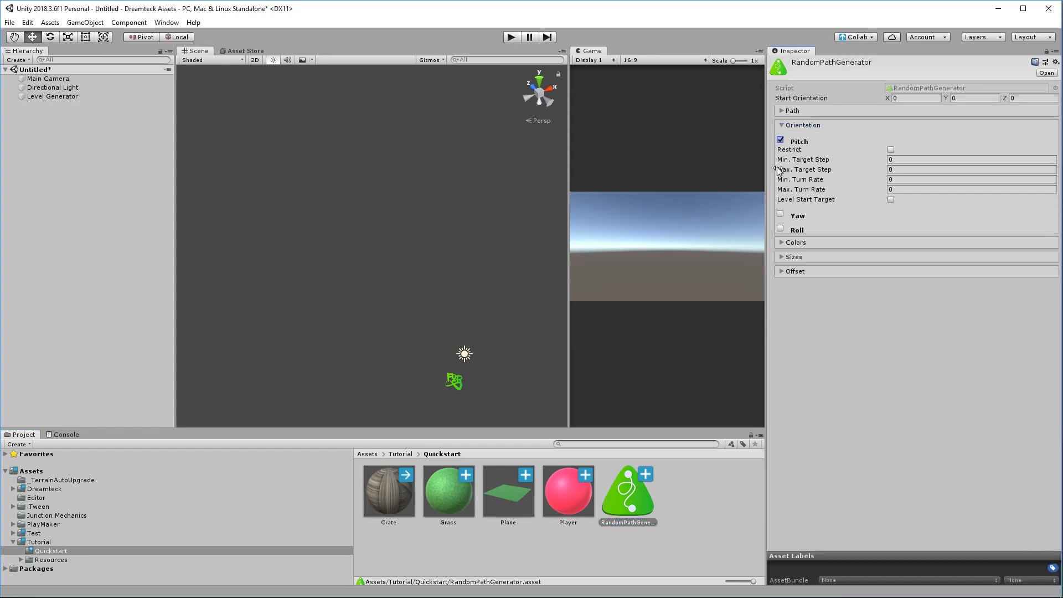
click(781, 214)
Restrict pitch to -10–10 (5, 5, 5, 5) and yaw to -90–90 (5, 25, 5, 10)
click(891, 150)
click(892, 243)
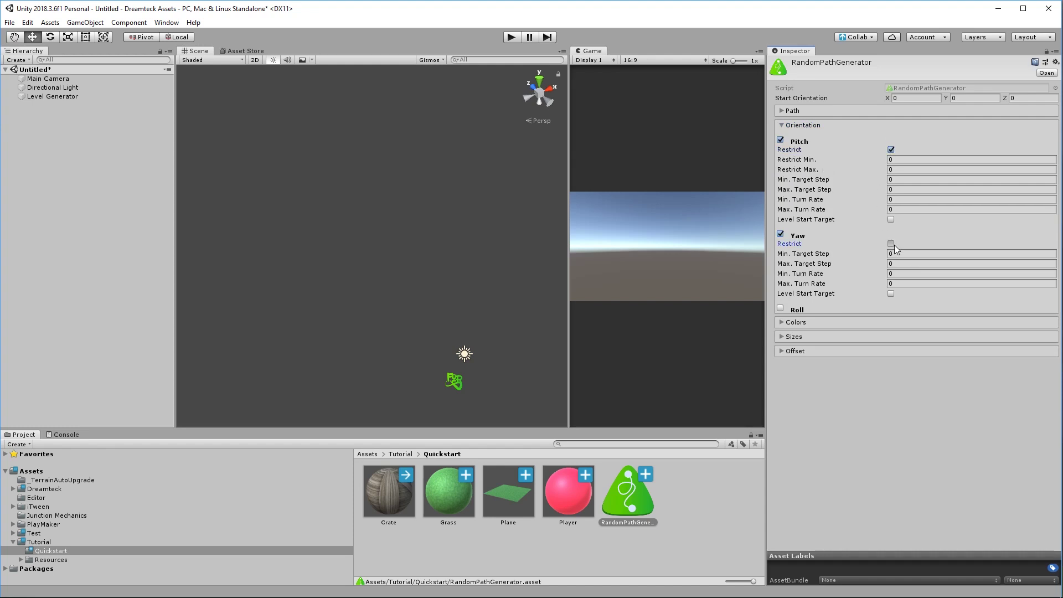
click(904, 159)
text(-10	10	5	5	5	5	-)
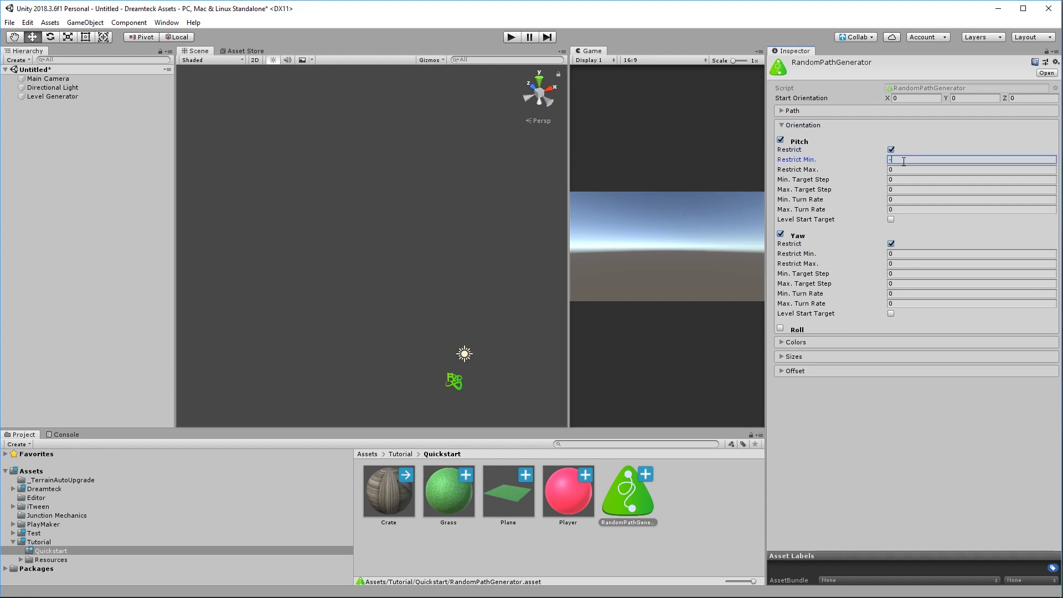
text(90	90	5	25	)
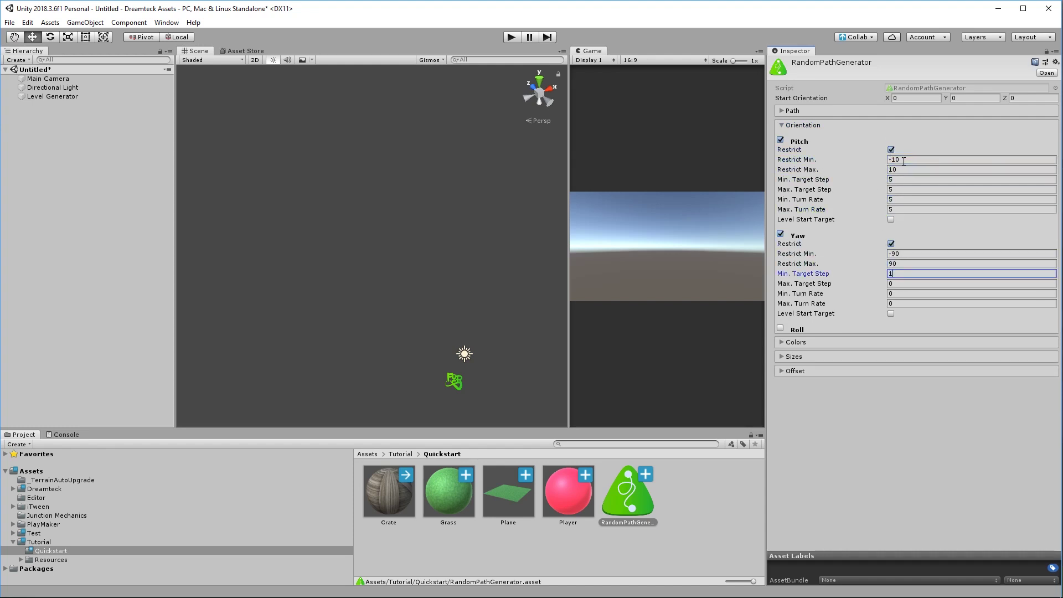
text(5	10)
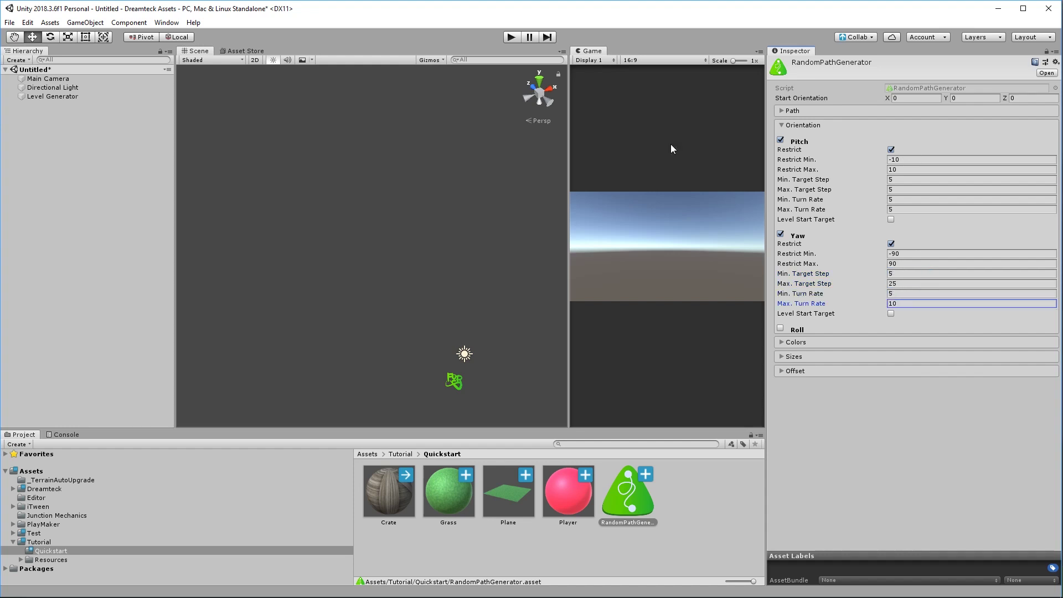
Play-test the curving path, then set the Level Generator's Generate Segments Ahead to 10
click(512, 37)
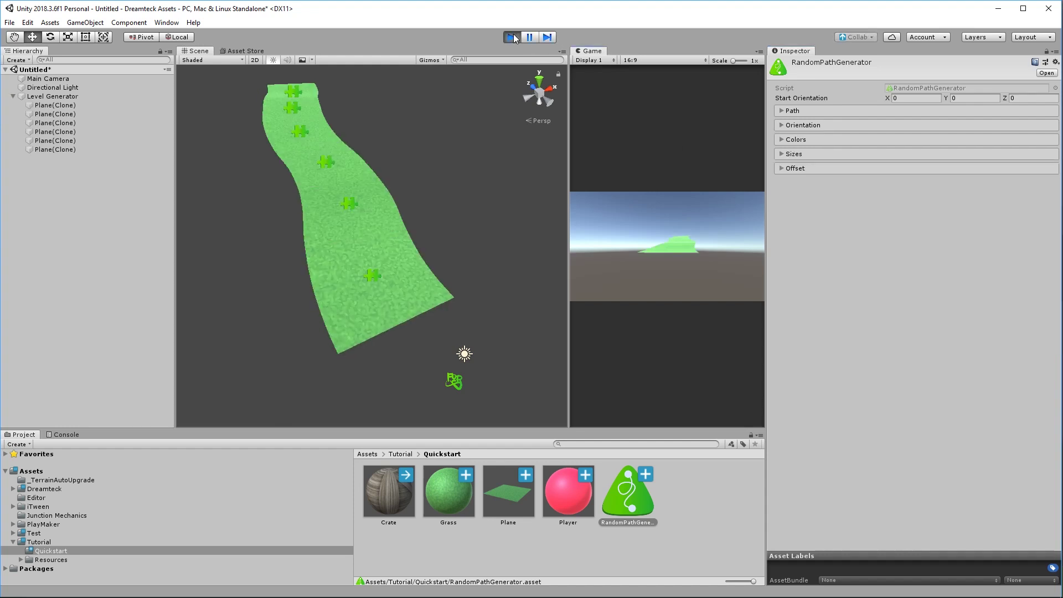
click(513, 37)
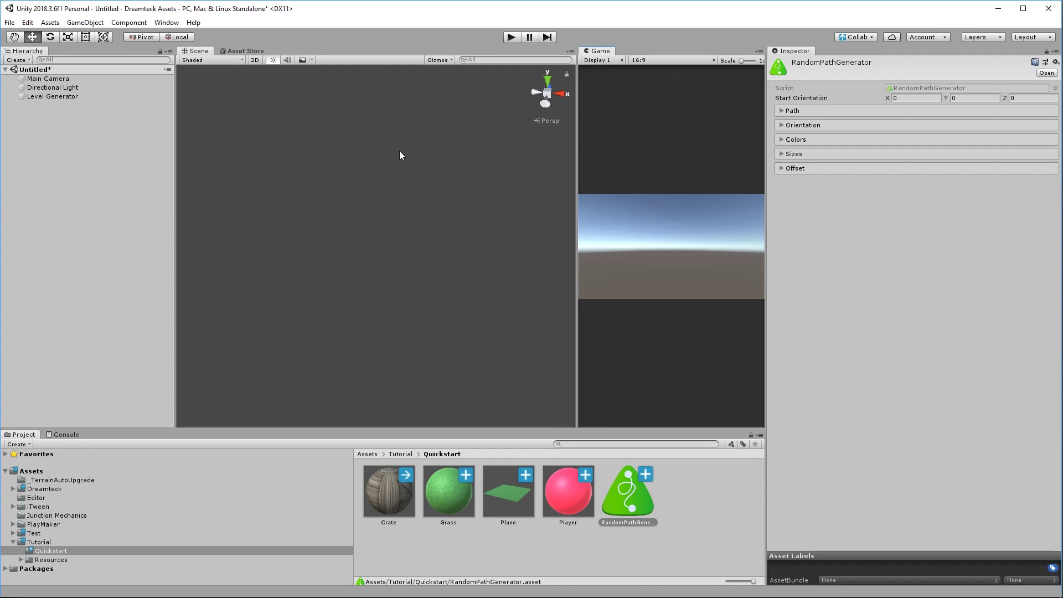
click(51, 98)
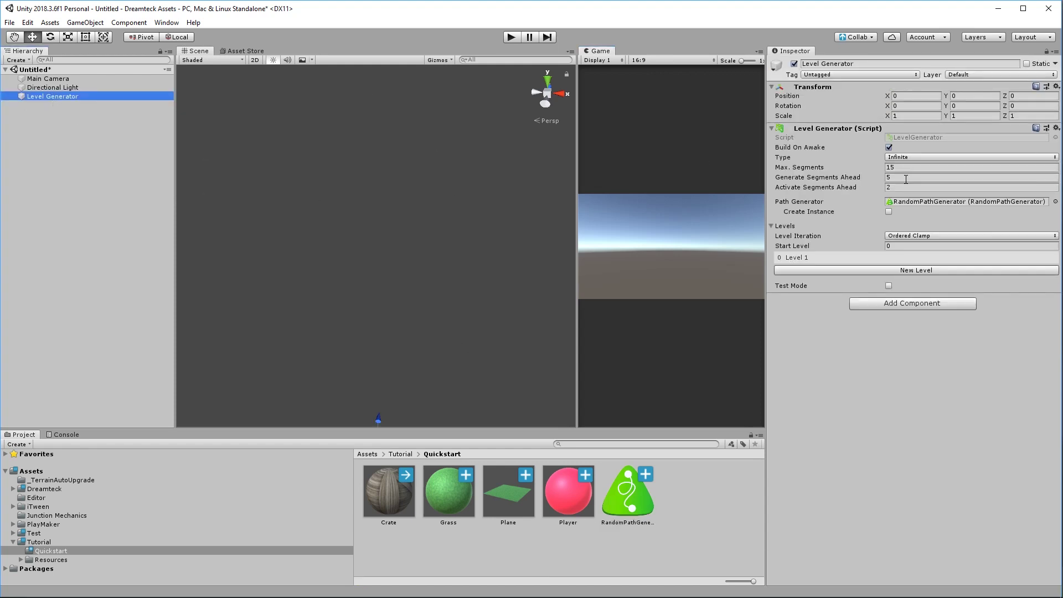
click(907, 179)
text(10)
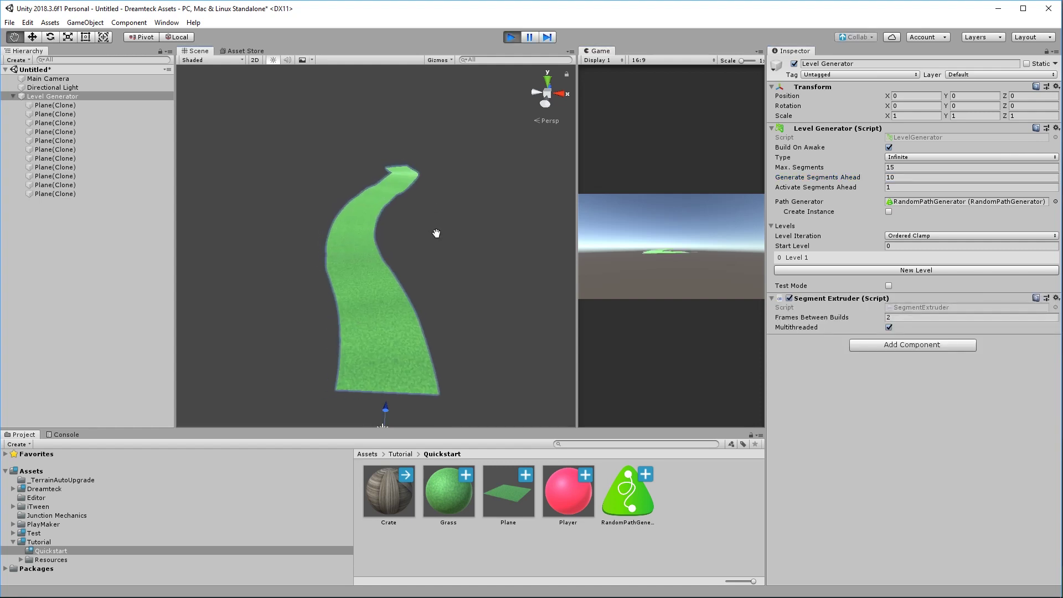
click(504, 516)
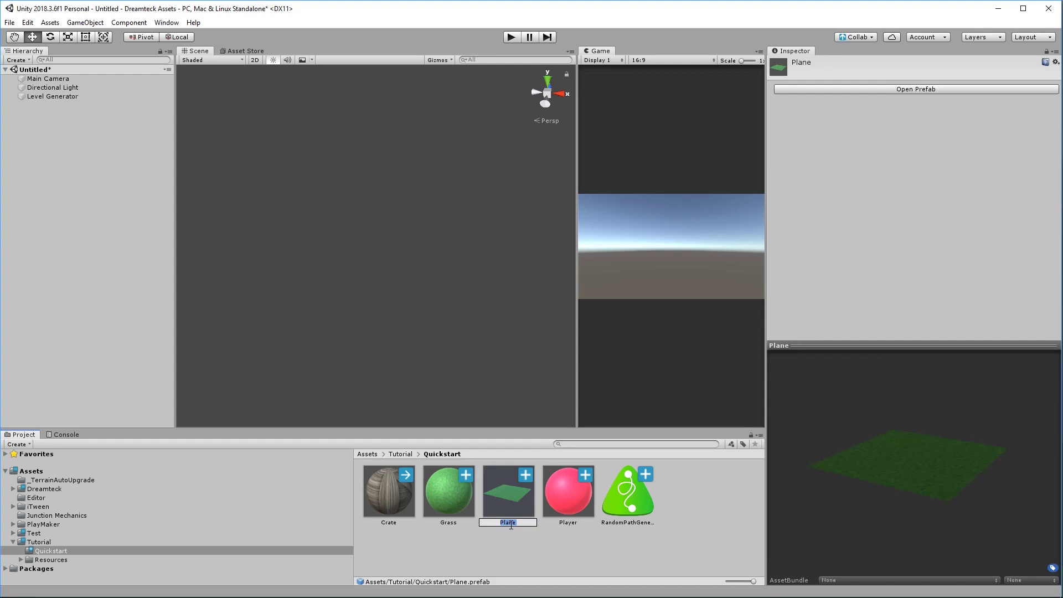
Rename the plane prefab to Segment 1, duplicate it as Segment 2, and place Segment 2 in the scene
text(Segment 1)
key(Return)
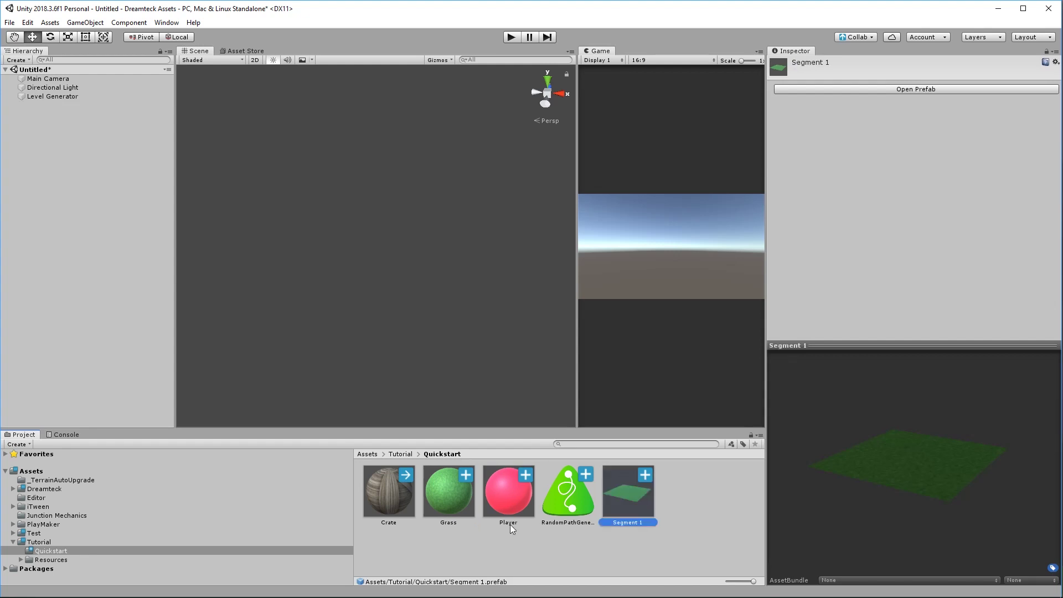
key(ctrl+d)
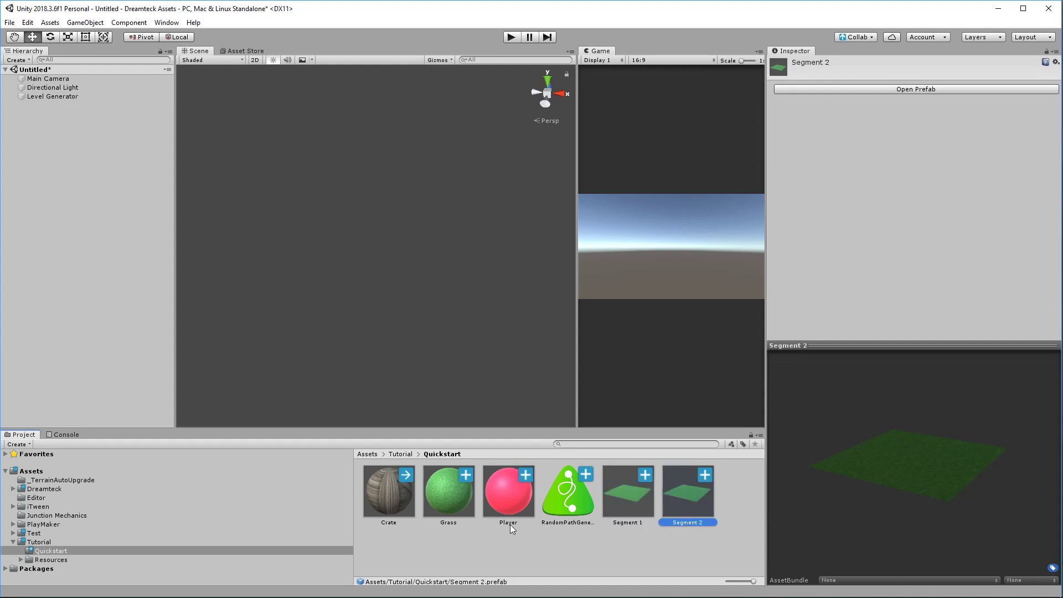
drag(687, 491, 82, 245)
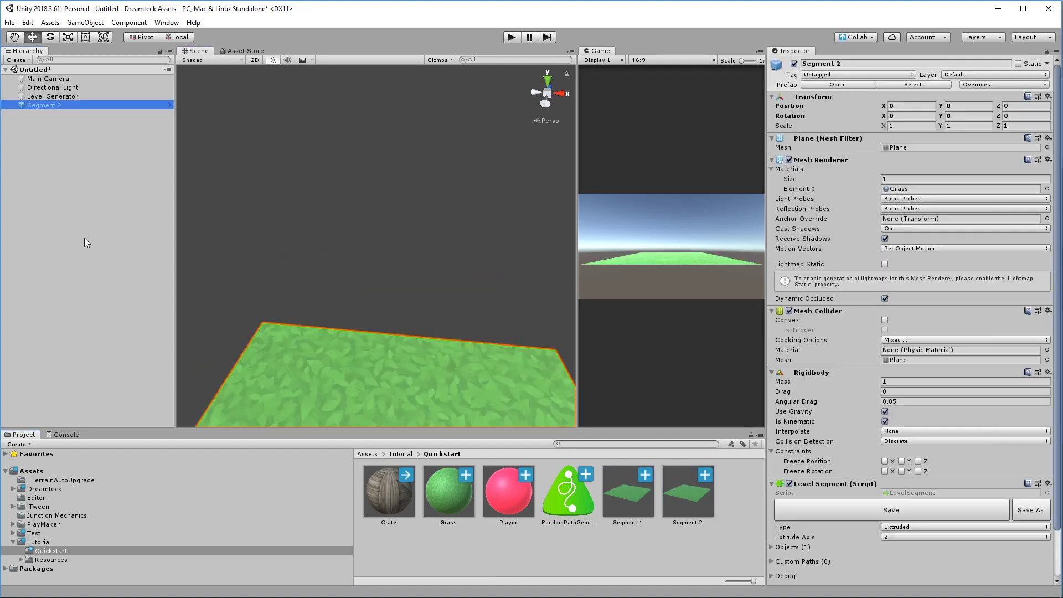
key(f)
Create a cube scaled to 2 and apply the Crate material to it
click(89, 22)
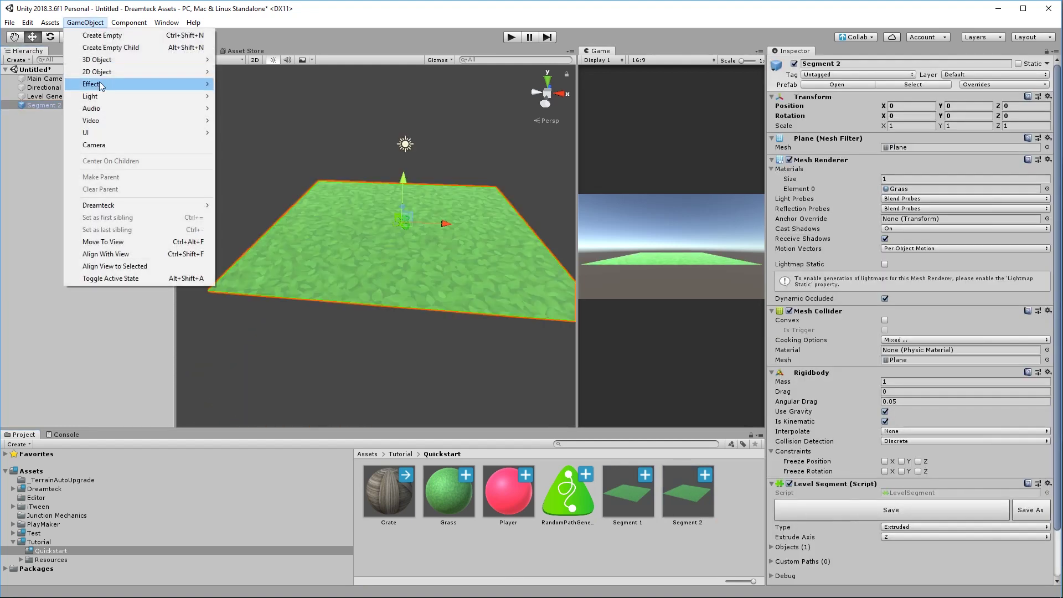
mouse_move(111, 58)
click(260, 58)
click(909, 116)
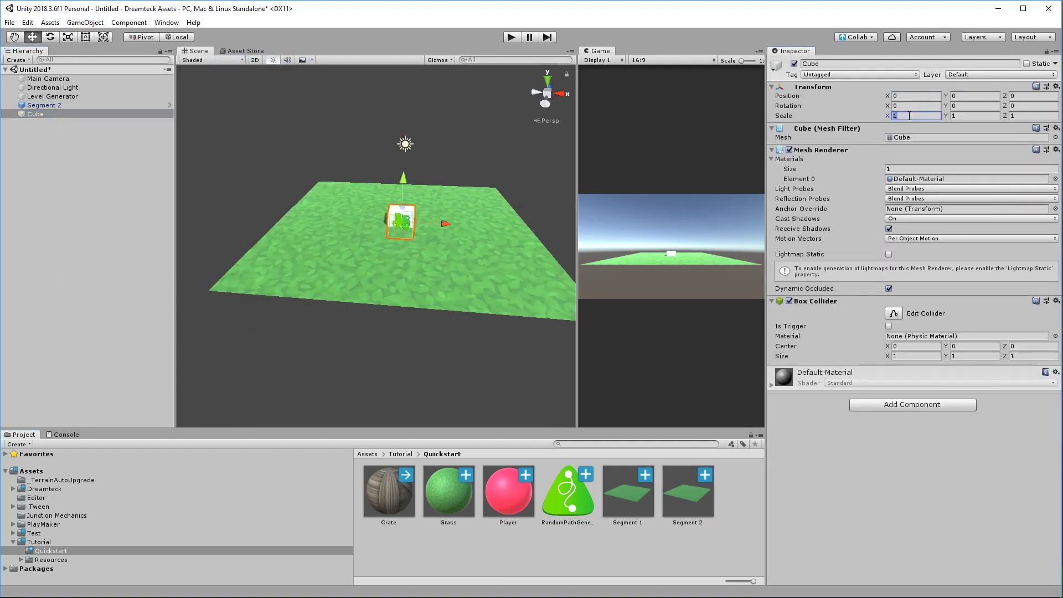
text(2)
key(Tab)
text(2)
key(Tab)
text(2)
key(Return)
key(f)
drag(383, 510, 388, 194)
Parent the crate cube under Segment 2 and save it into the Segment 2 prefab
scroll(387, 181, down, 3)
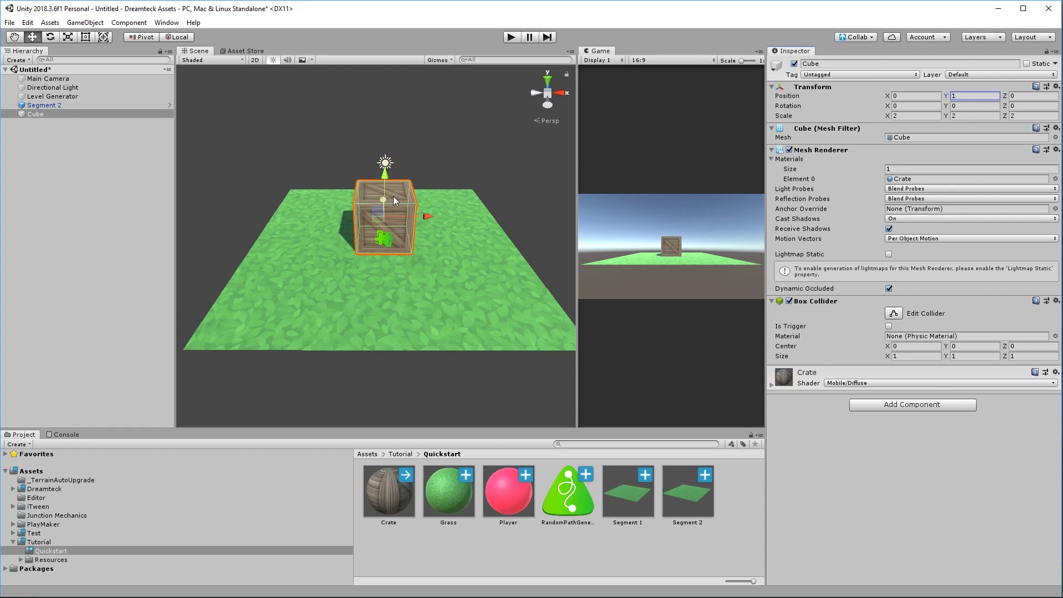
drag(35, 114, 31, 109)
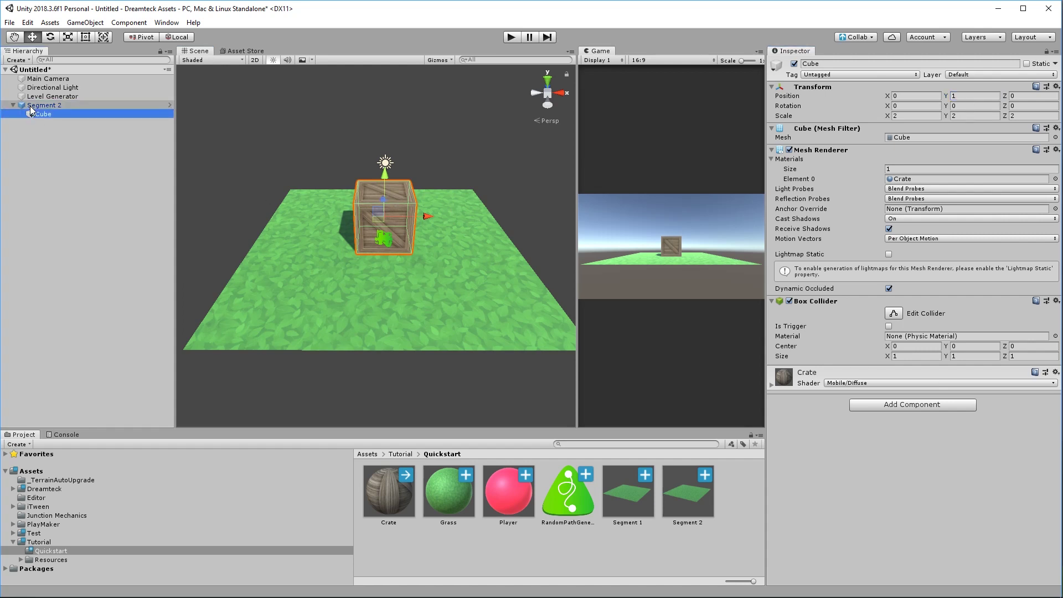
click(32, 106)
scroll(855, 455, down, 3)
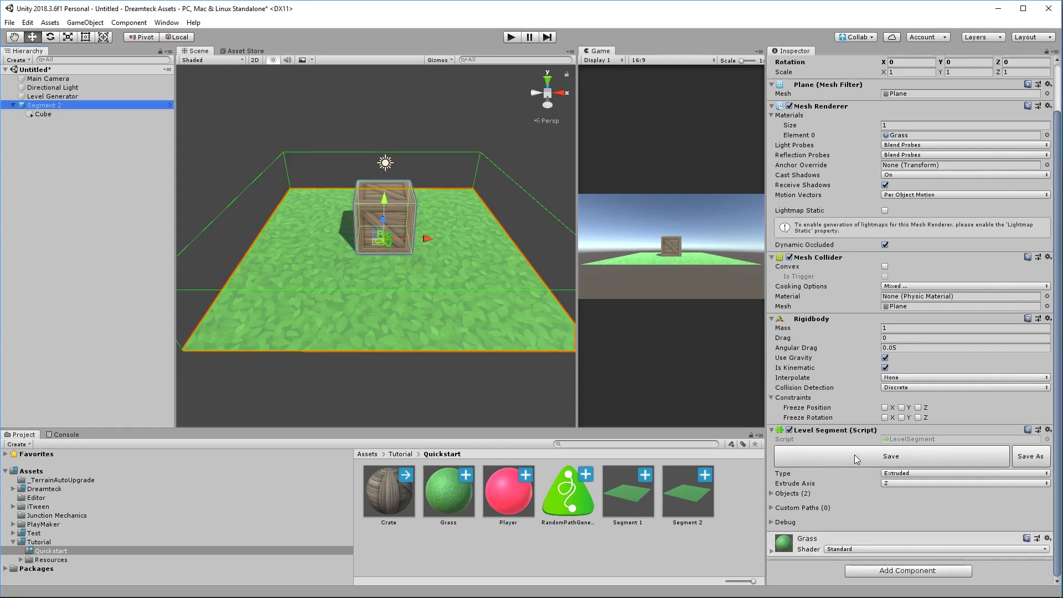
click(856, 456)
Duplicate the Segment 2 prefab into a new Segment 3 prefab
click(634, 502)
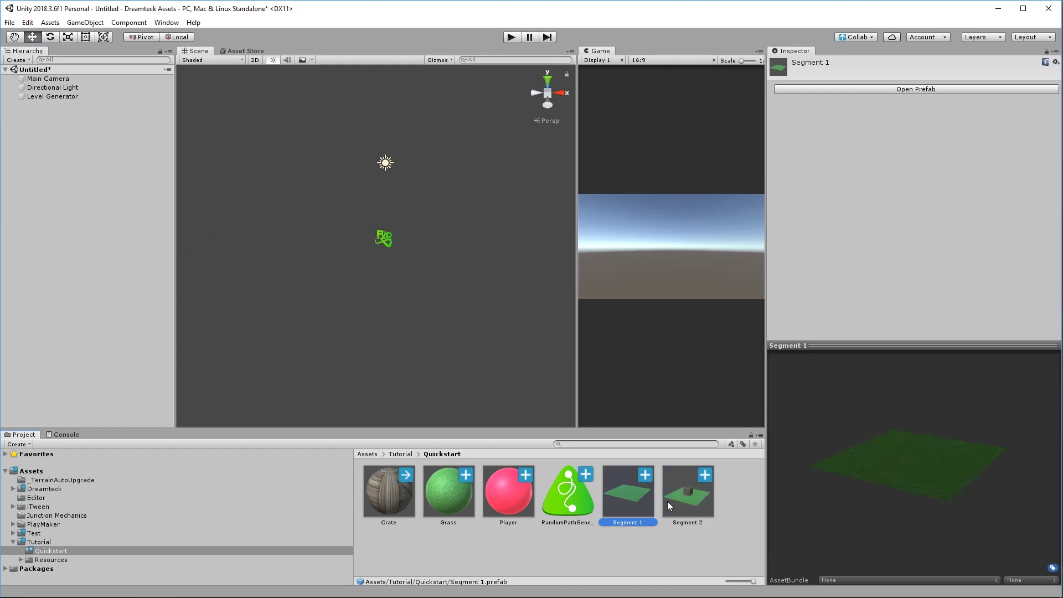
click(668, 501)
key(Left)
click(687, 497)
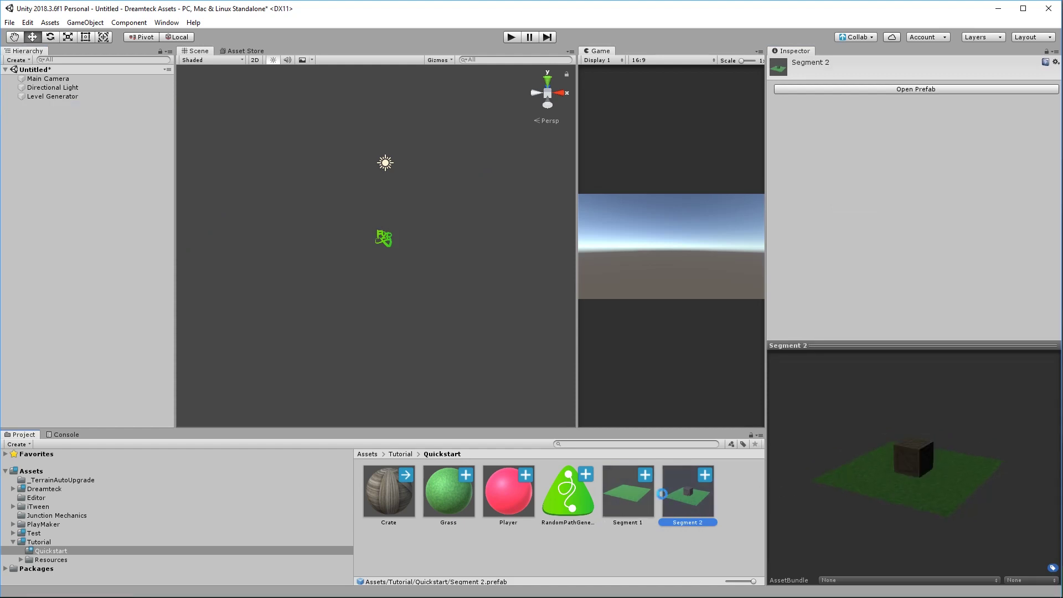
key(ctrl+d)
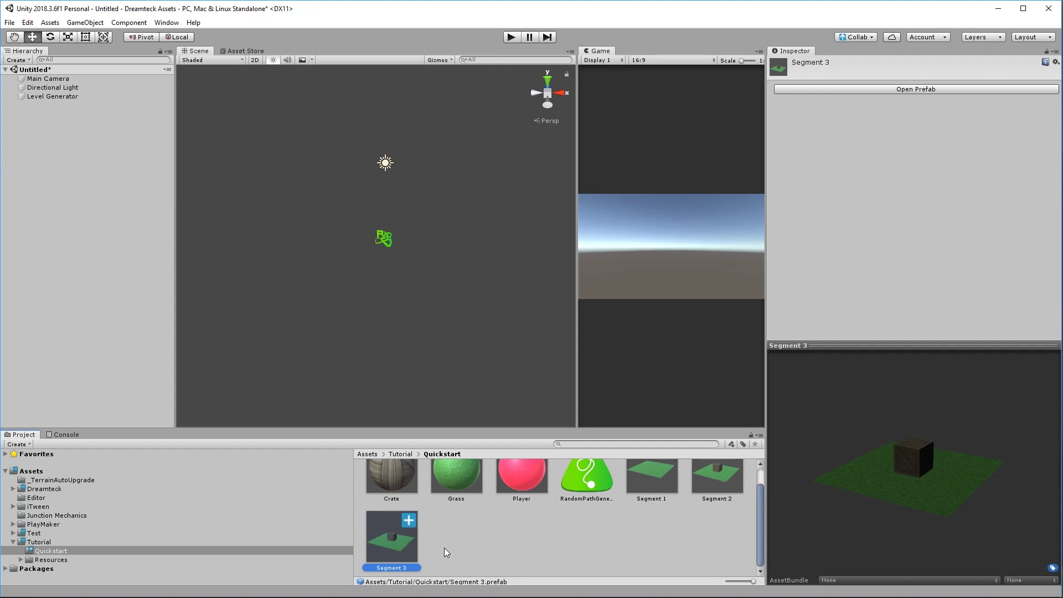
In Segment 3, move the crate left and add a copied crate on the right side
double_click(400, 545)
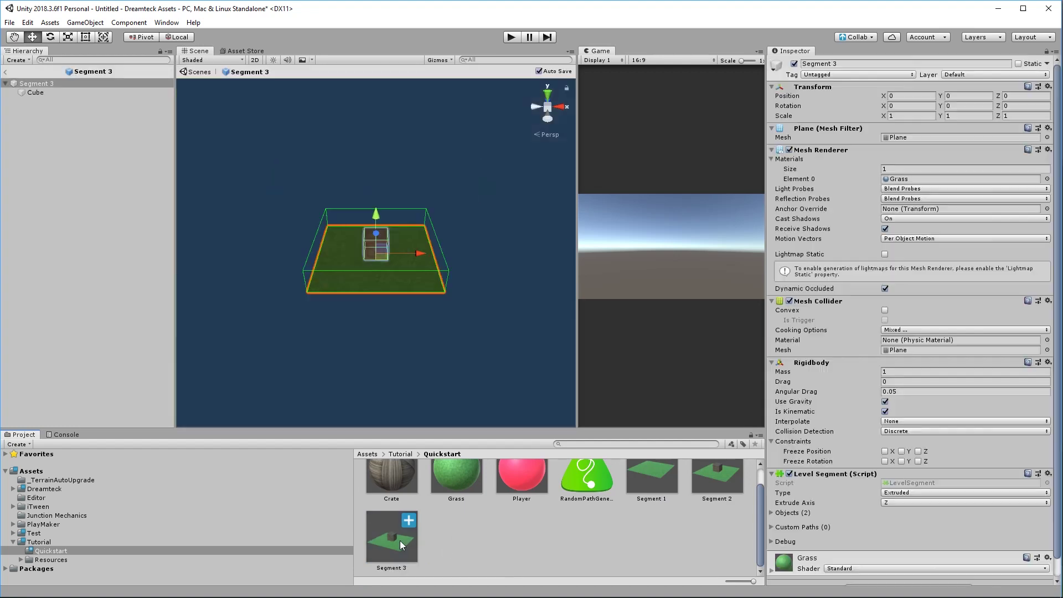
scroll(368, 341, up, 5)
click(426, 265)
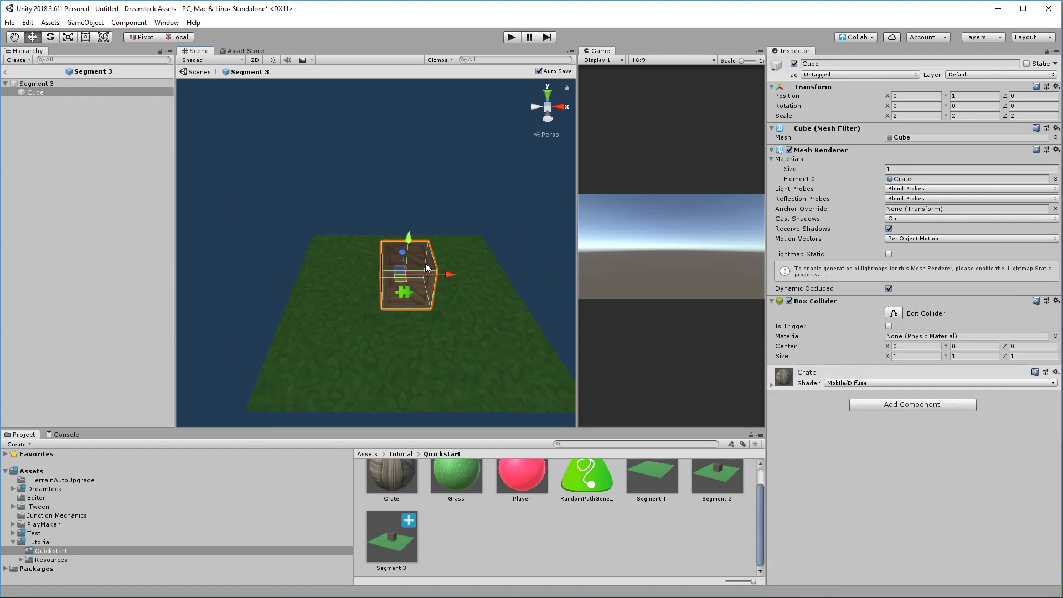
drag(448, 273, 370, 274)
key(ctrl+d)
drag(370, 273, 524, 274)
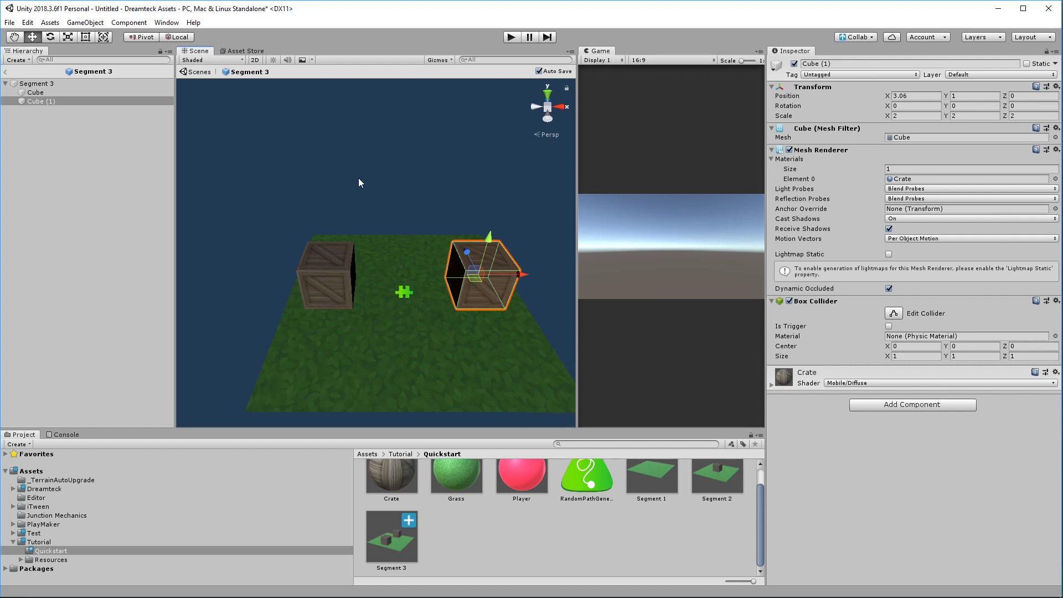
click(531, 260)
scroll(936, 450, down, 1)
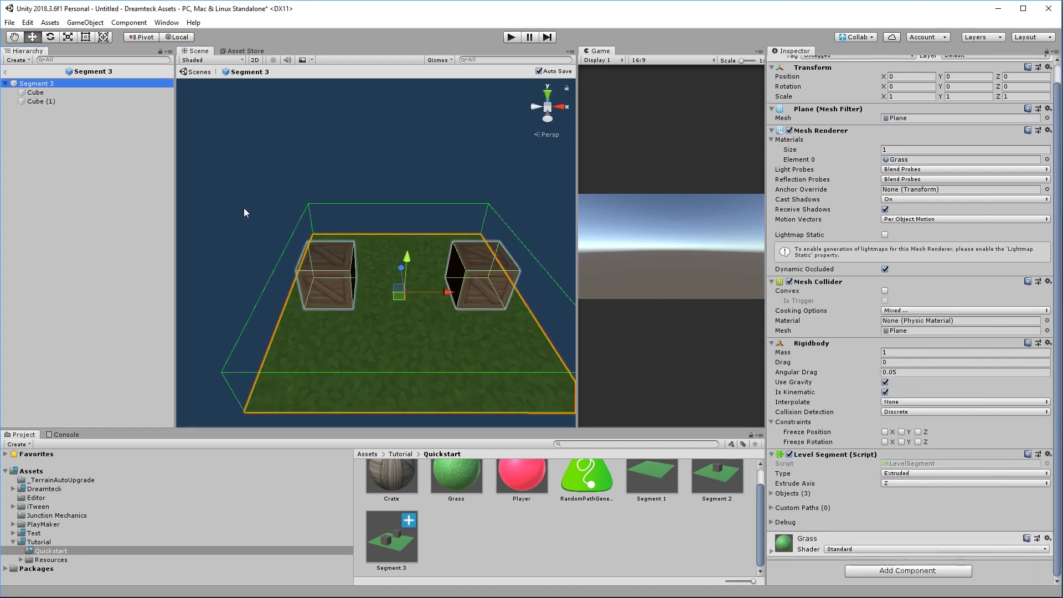
click(196, 73)
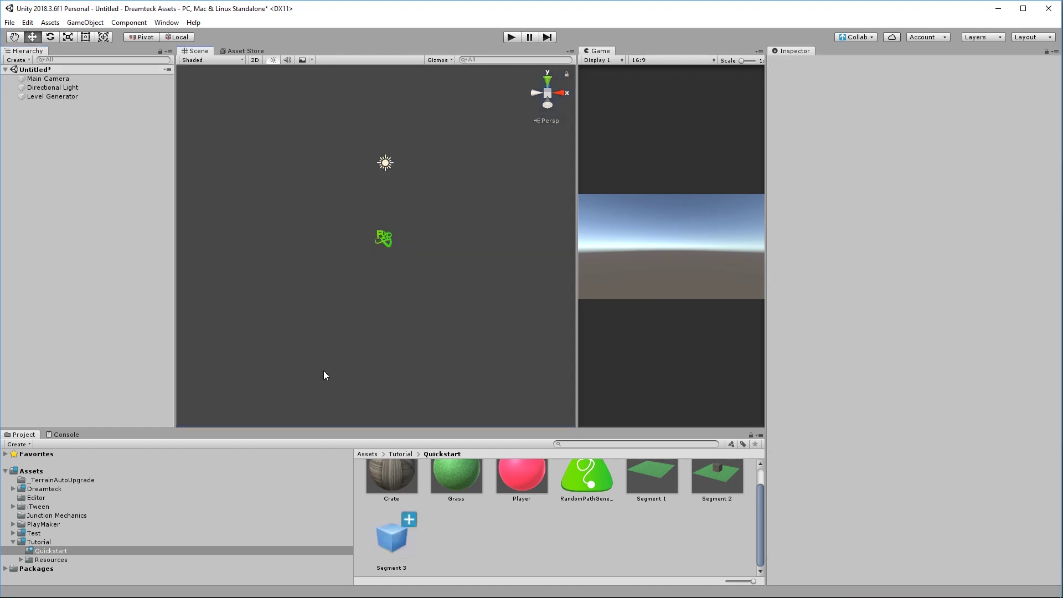
Duplicate Segment 3 into Segments 4 and 5, repositioning the crates in Segment 5
click(410, 536)
key(ctrl+d)
key(Return)
click(387, 238)
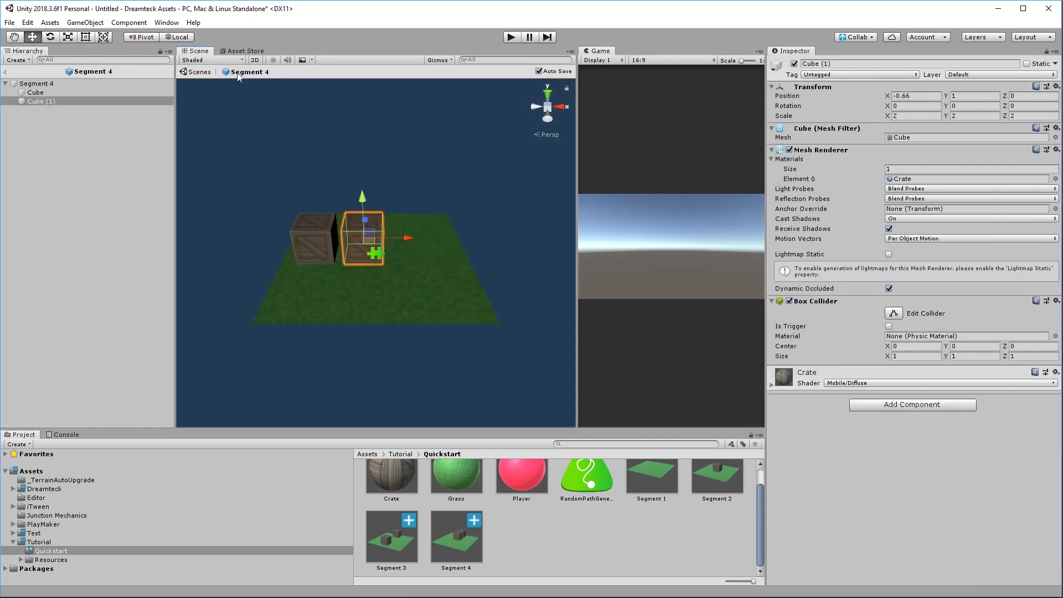
click(197, 73)
click(456, 537)
key(ctrl+d)
double_click(520, 548)
drag(368, 246, 472, 290)
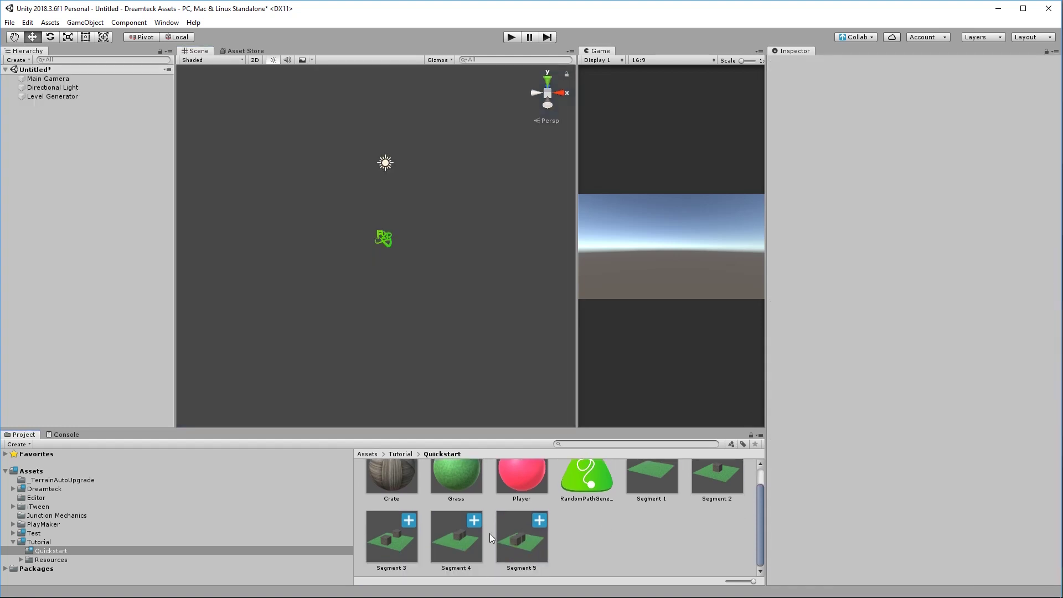
scroll(490, 533, up, 1)
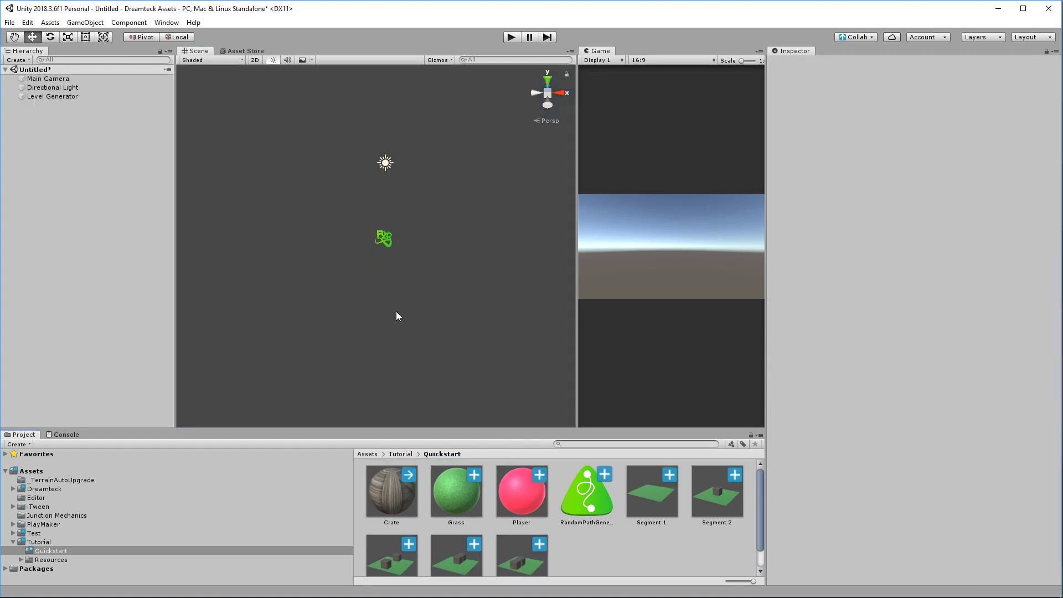
In the Level Window, make the first sequence Ordered containing only Segment 1
click(53, 96)
drag(420, 93, 444, 89)
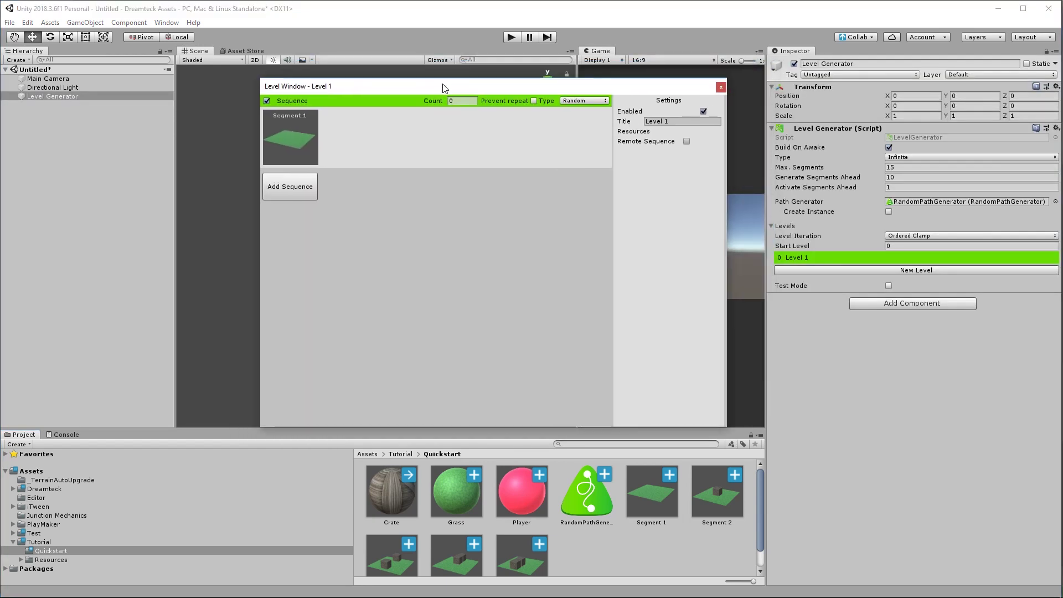
click(582, 101)
click(591, 113)
drag(717, 490, 412, 132)
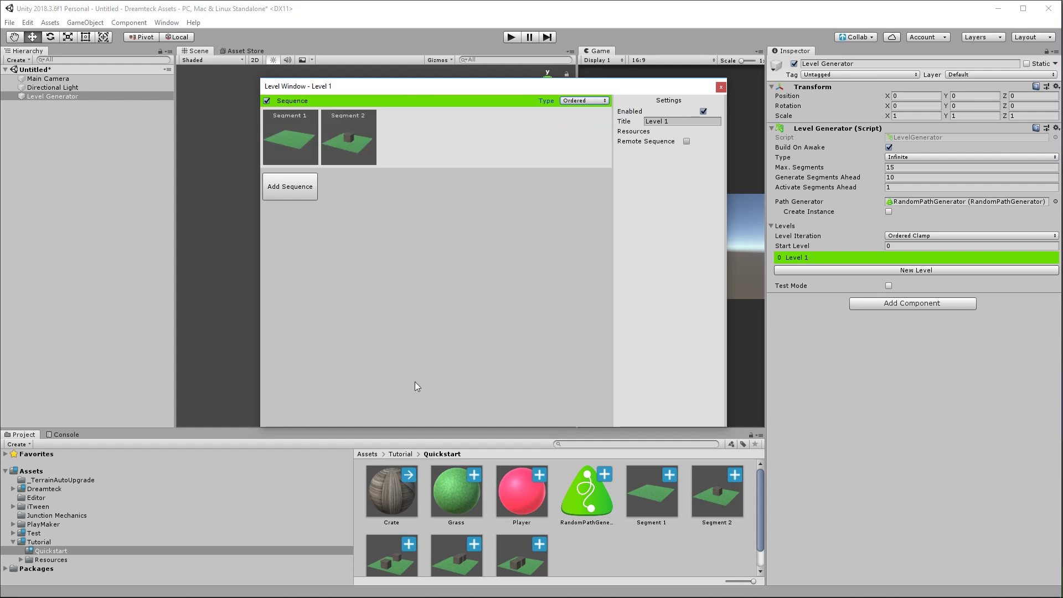
drag(392, 553, 436, 138)
drag(457, 536, 461, 144)
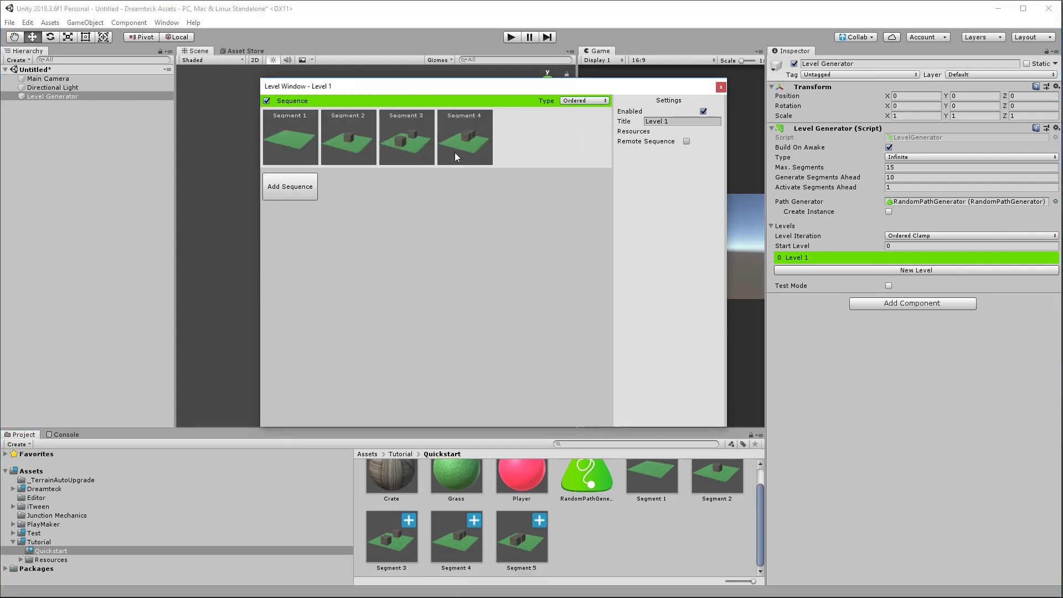
drag(470, 139, 320, 128)
key(ctrl+z)
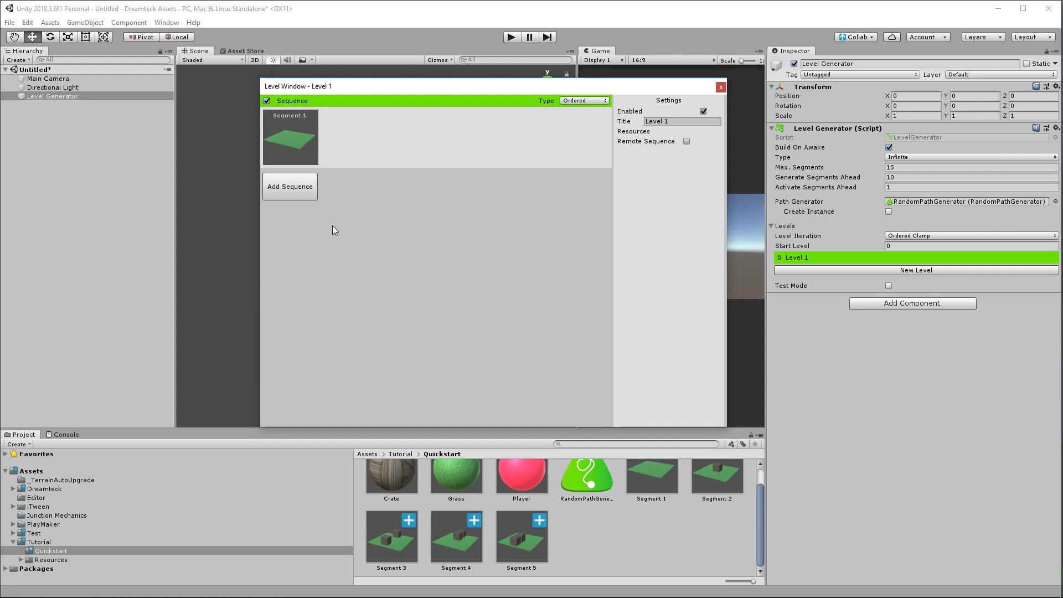
Add a second sequence with Count 0 holding Segments 1 through 5
click(270, 193)
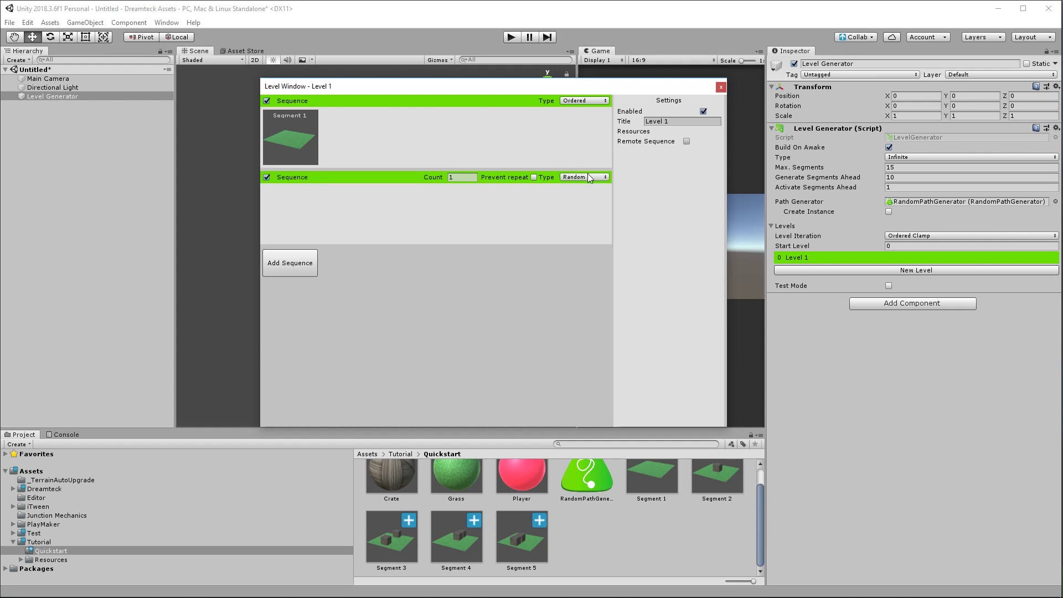
click(463, 180)
text(0)
drag(651, 468, 435, 215)
drag(718, 473, 421, 222)
drag(408, 333, 520, 247)
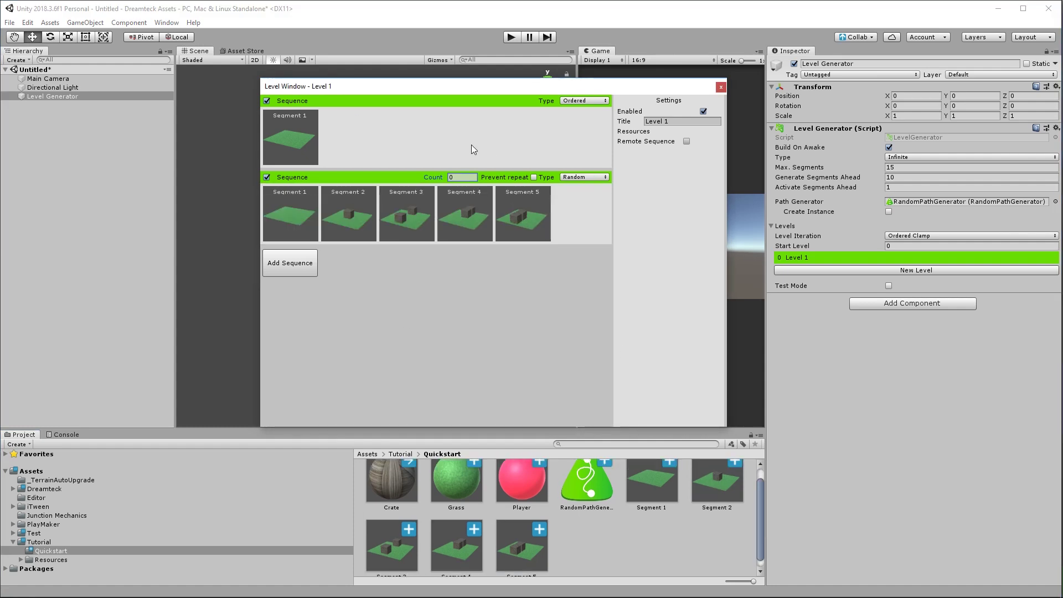
drag(415, 97, 414, 177)
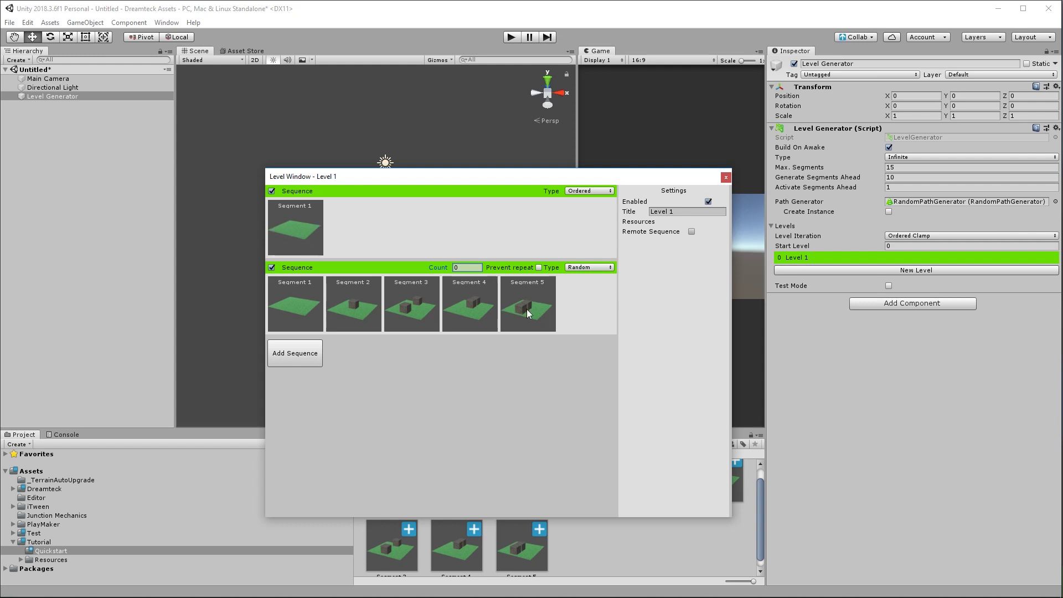
Play-test the generated crate-strewn path, then stop
click(512, 36)
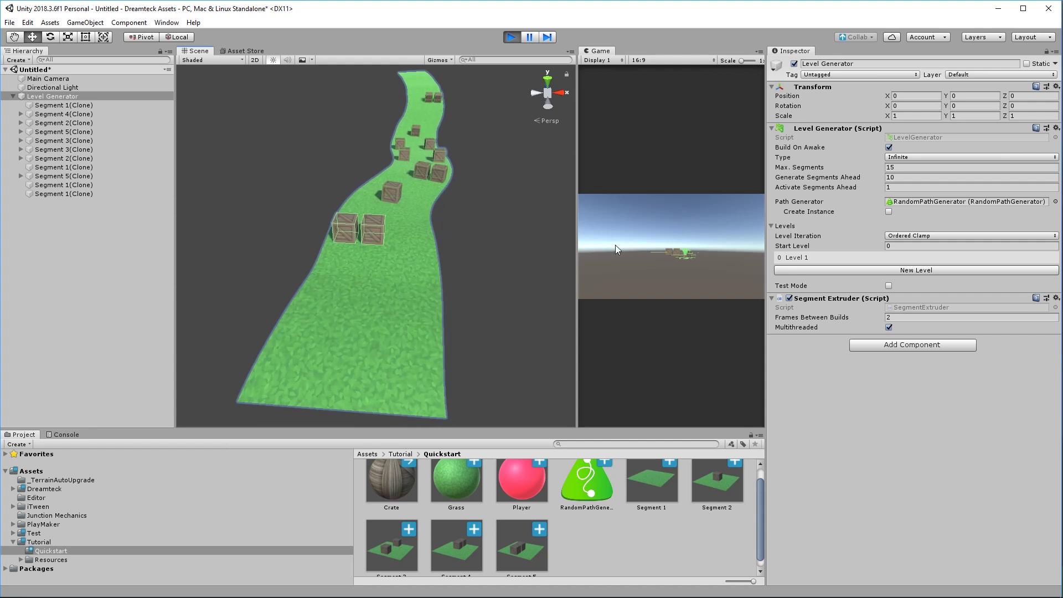
drag(578, 243, 504, 244)
click(511, 36)
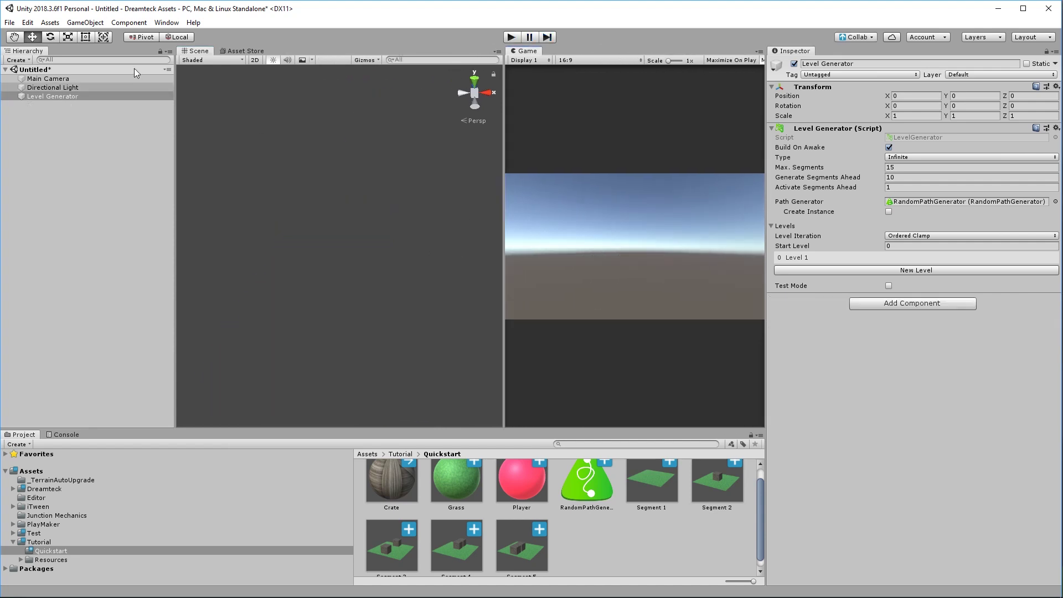
Create a new cube and give it the pink Player material
click(84, 23)
mouse_move(91, 94)
click(232, 94)
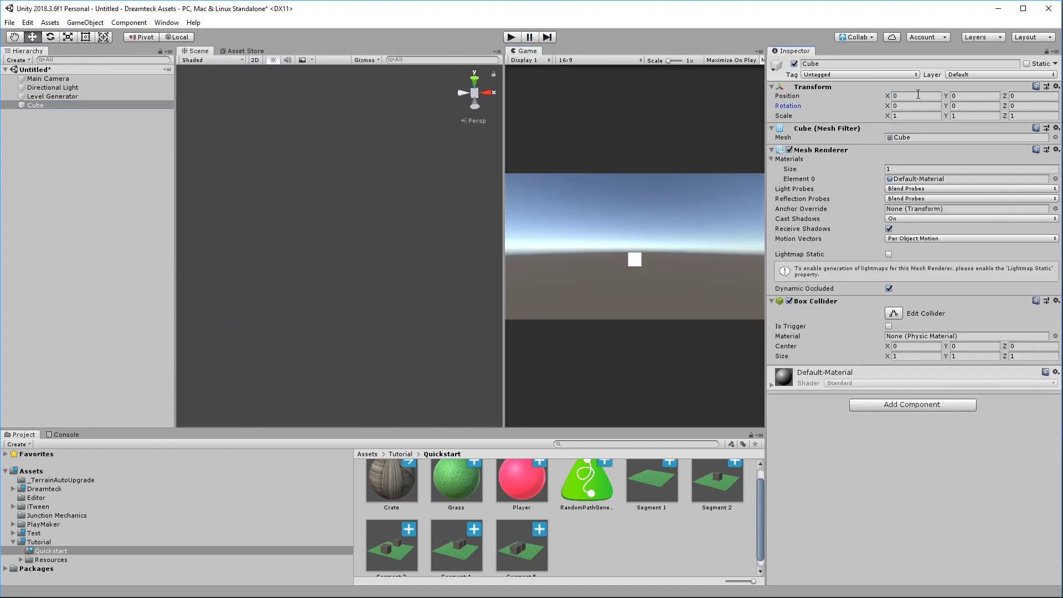
drag(522, 479, 328, 280)
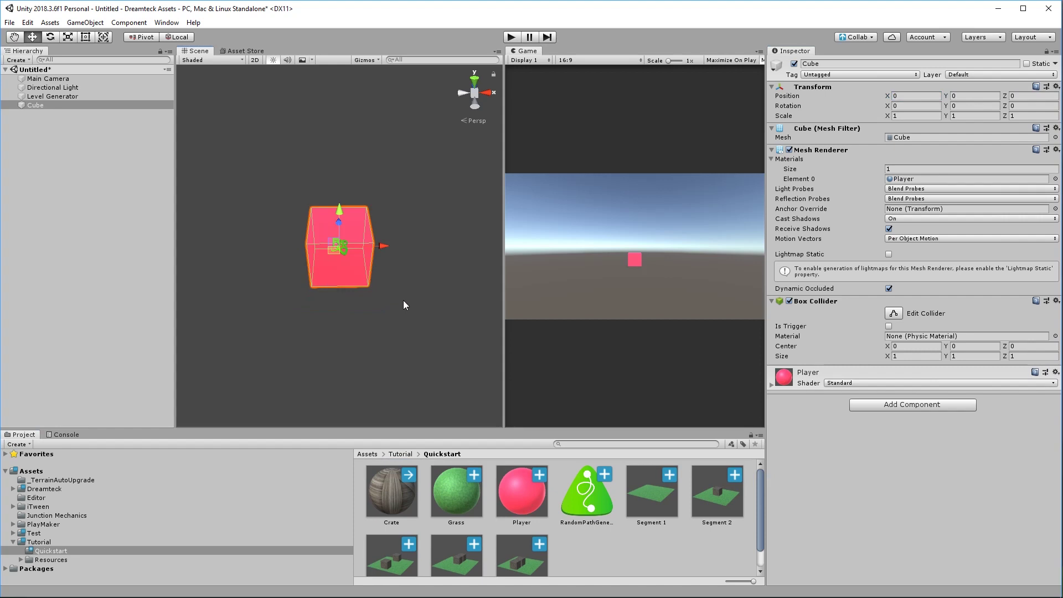
Add the Lane Runner script to the cube by searching 'lane' in Add Component
click(912, 404)
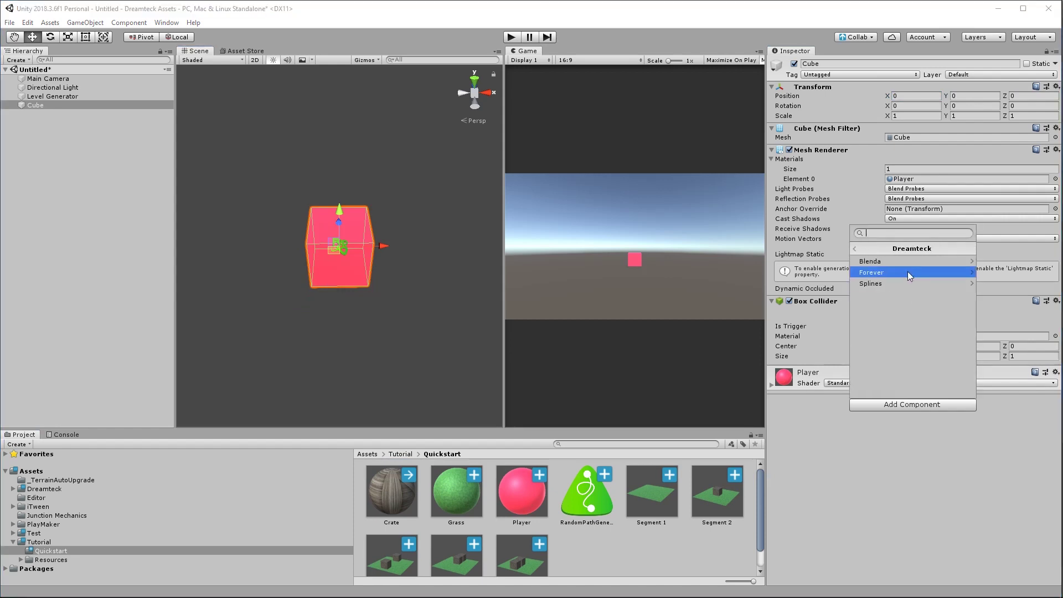
click(892, 289)
click(888, 285)
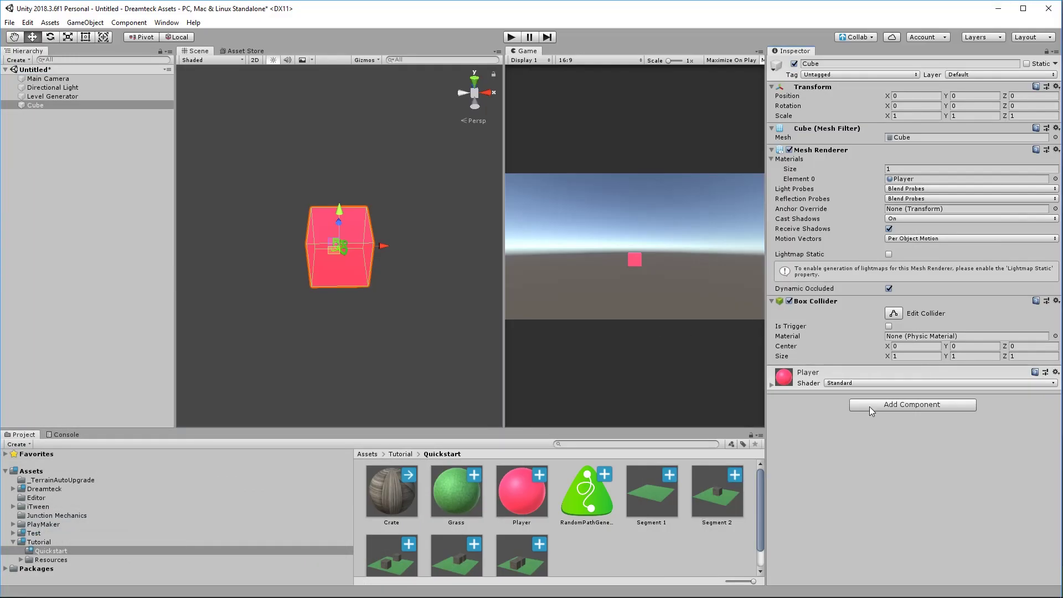
click(869, 405)
text(lane)
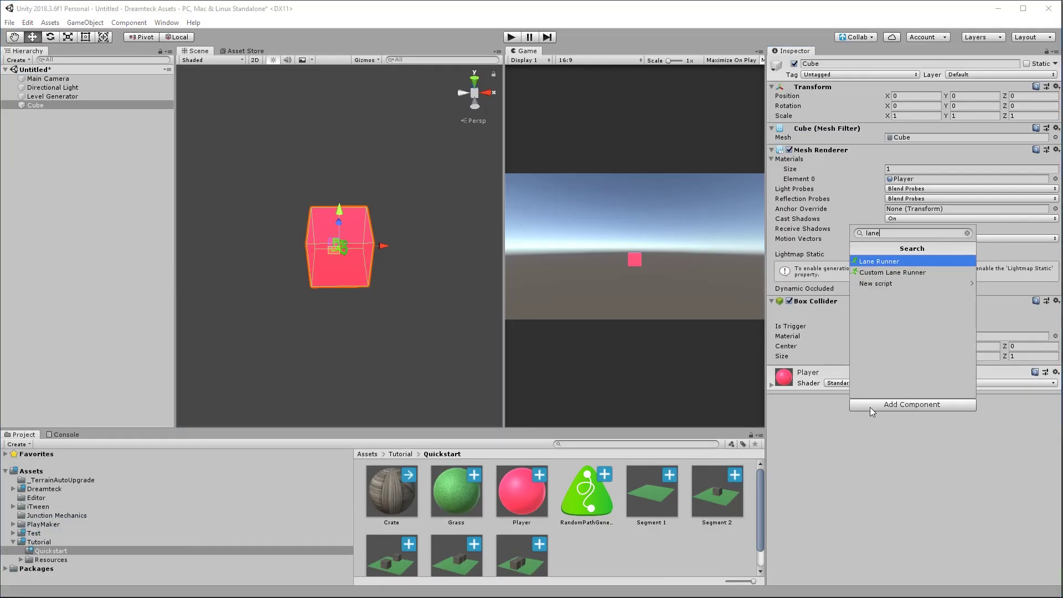
key(Return)
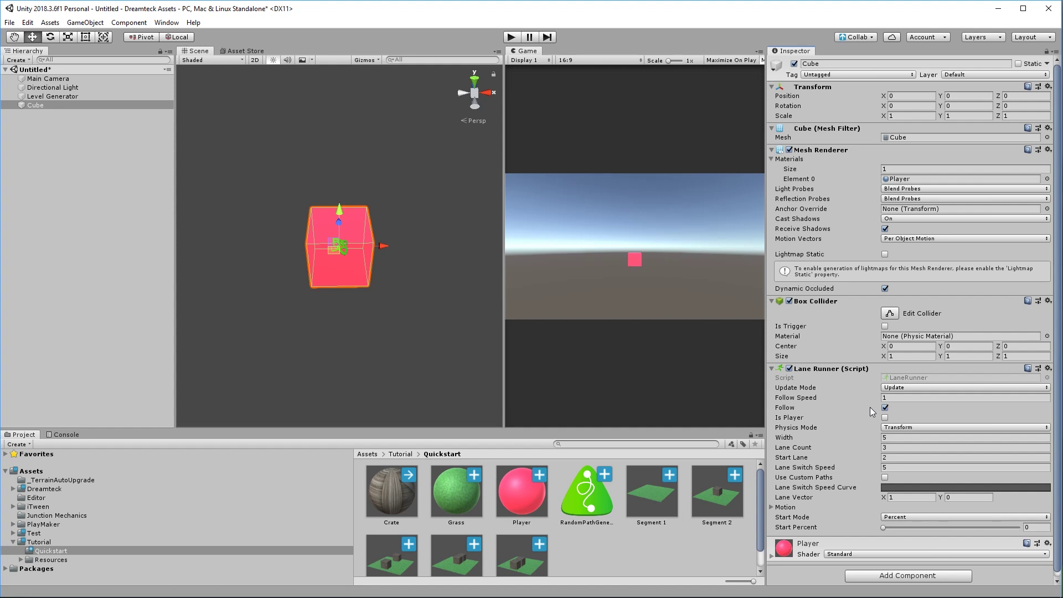
Set Lane Runner Follow Speed to 5, tick Is Player, and set lane Width to 7
click(904, 397)
text(5)
click(885, 417)
click(895, 437)
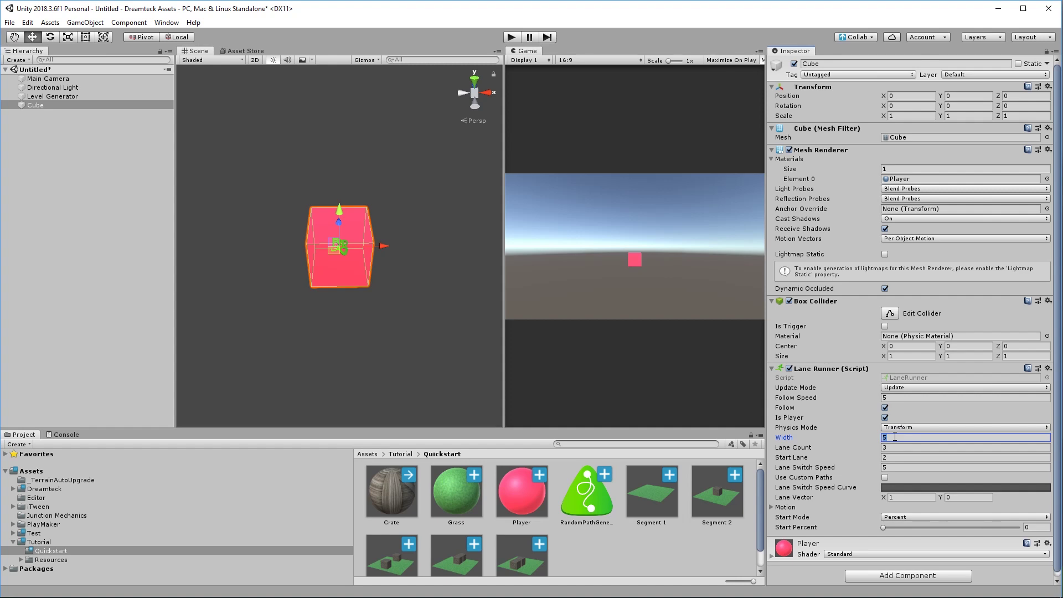
text(7)
click(901, 448)
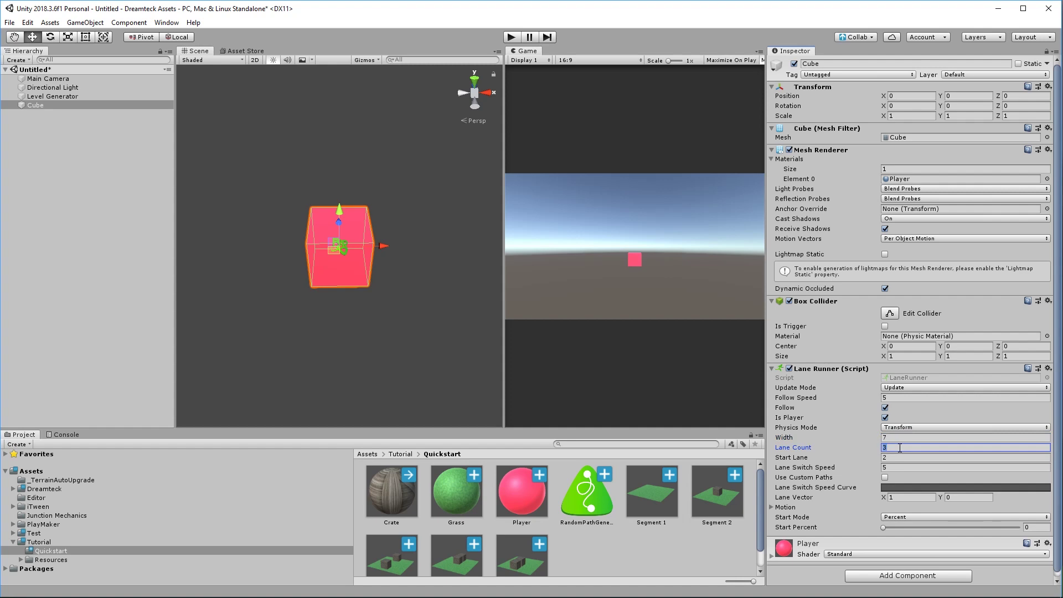
click(913, 457)
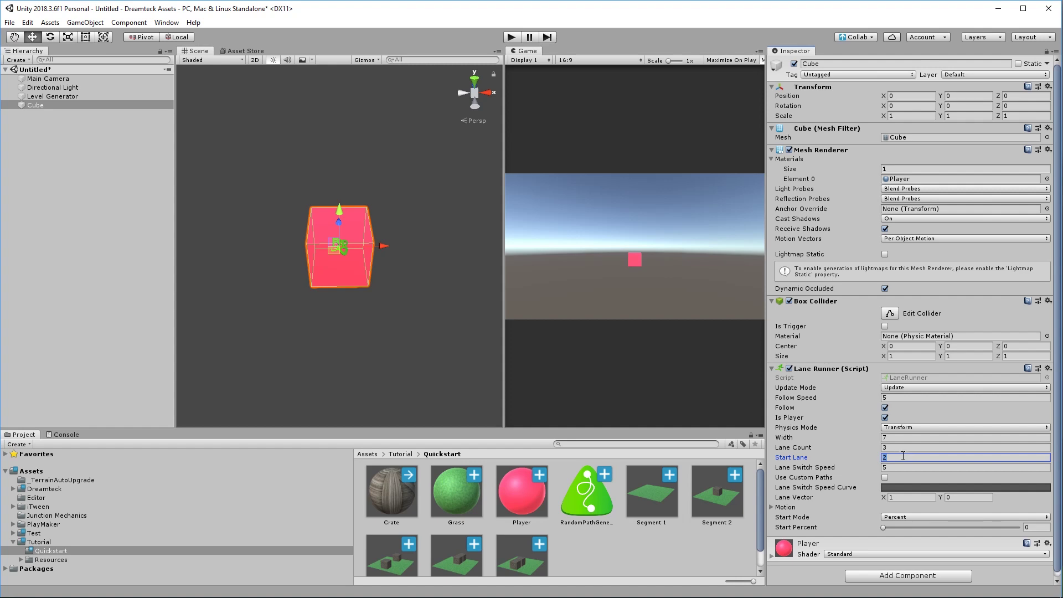
click(905, 468)
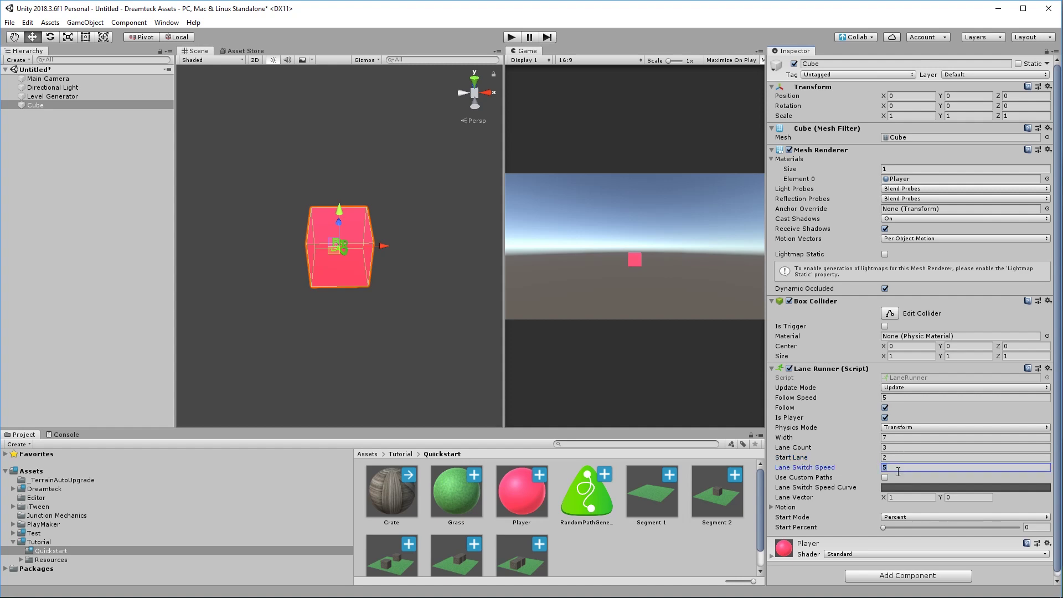
Give the Lane Switch Speed curve an ease-out shape
click(910, 489)
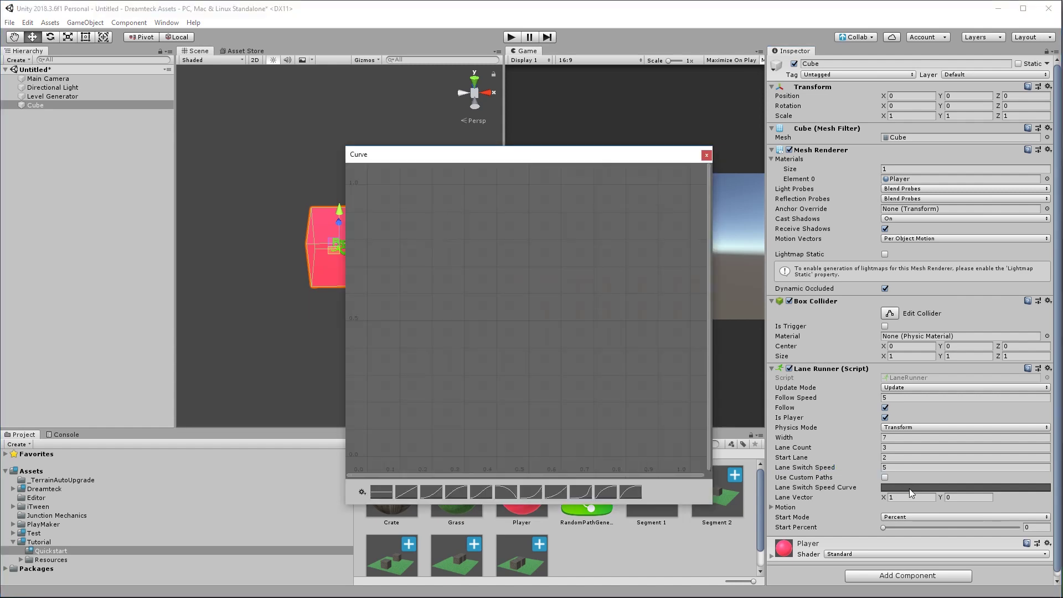
click(405, 492)
click(455, 491)
click(707, 155)
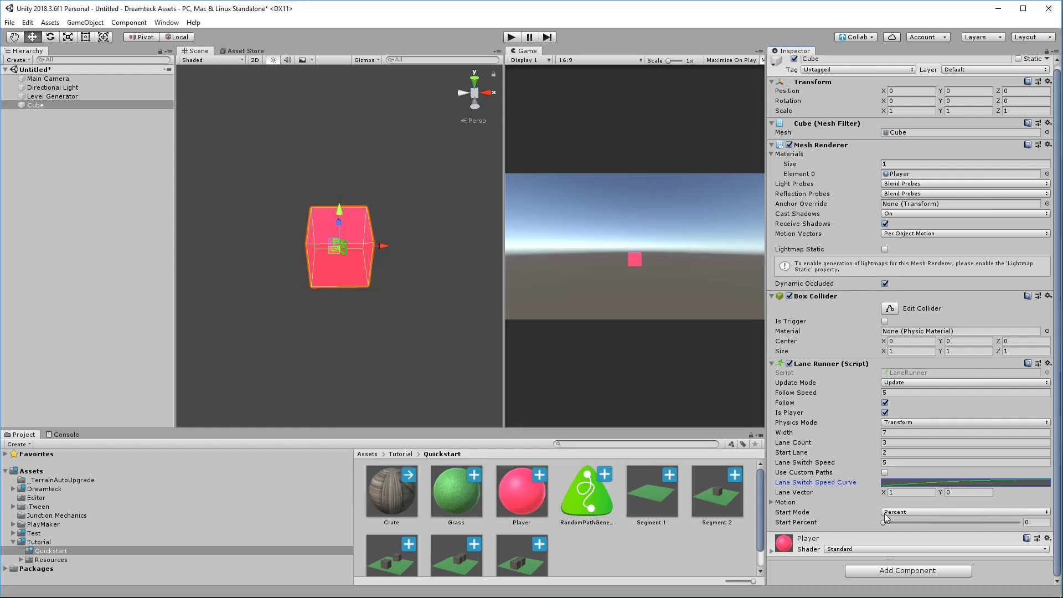
Set Start Mode to Distance with a start distance of 3, and parent Main Camera under the Cube
click(889, 512)
click(912, 537)
click(916, 523)
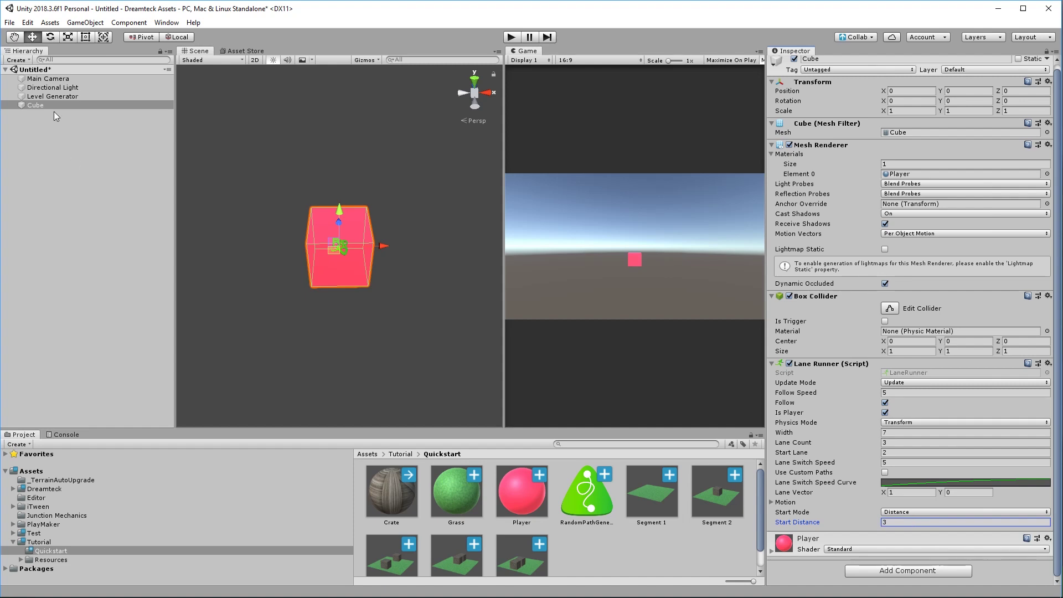
drag(50, 79, 37, 106)
Position the camera at Z -6.7 and Y 3.5 behind the cube, then play-test it
click(1033, 96)
text(-6.7)
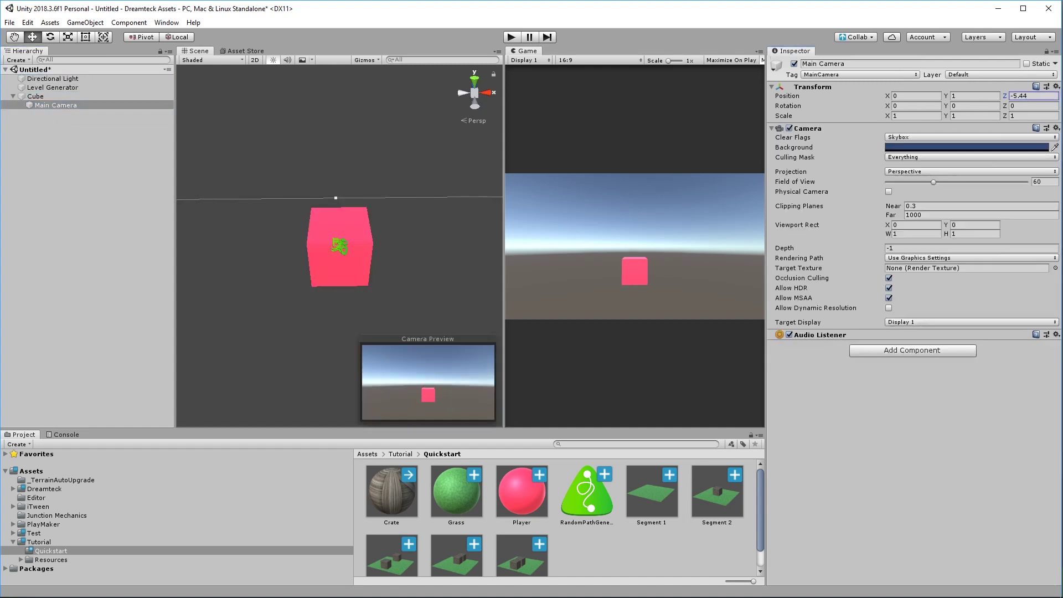
click(975, 96)
text(3.5)
click(511, 37)
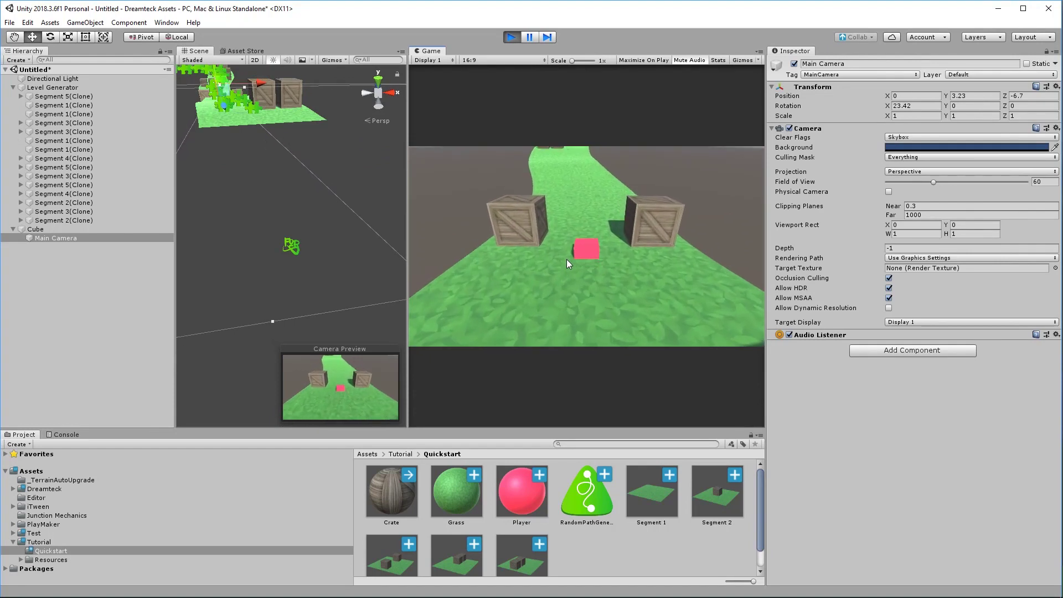
key(ctrl+p)
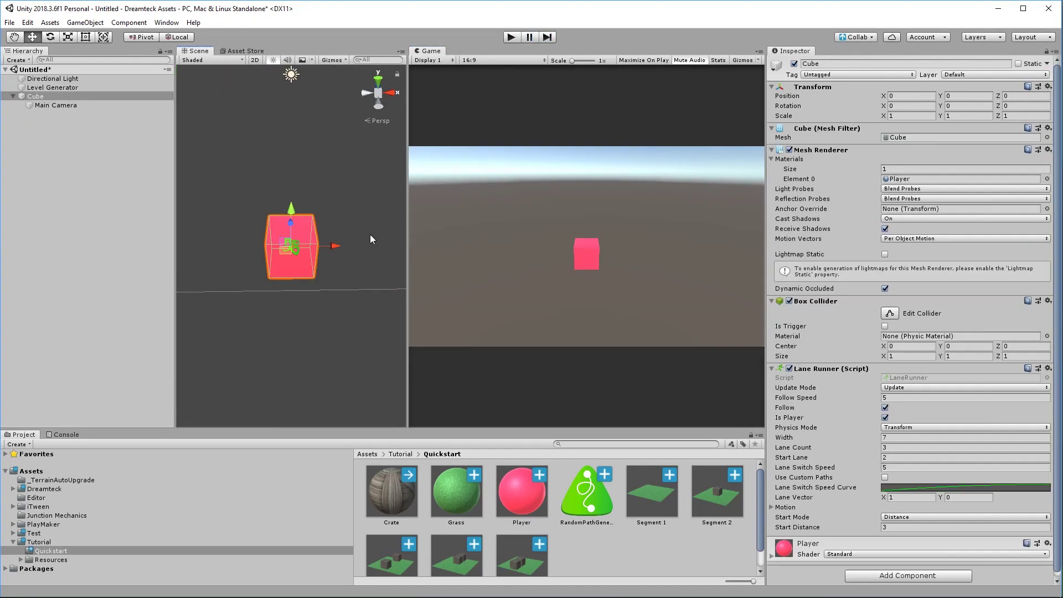
Set the Lane Runner's Motion Position Offset Y to 0.5 and play-test again
scroll(804, 483, down, 1)
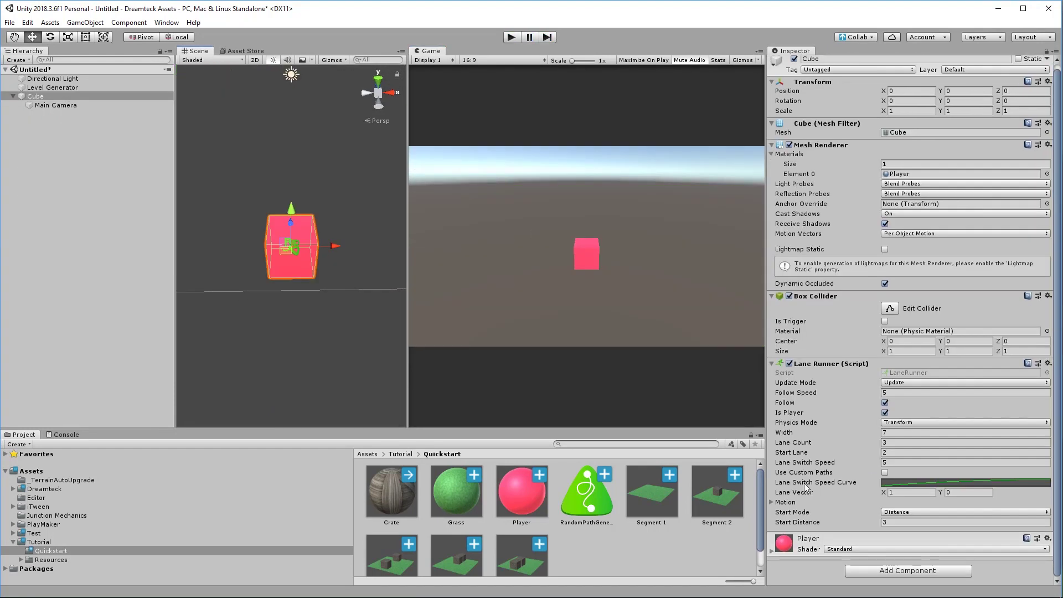
click(776, 501)
scroll(792, 487, down, 5)
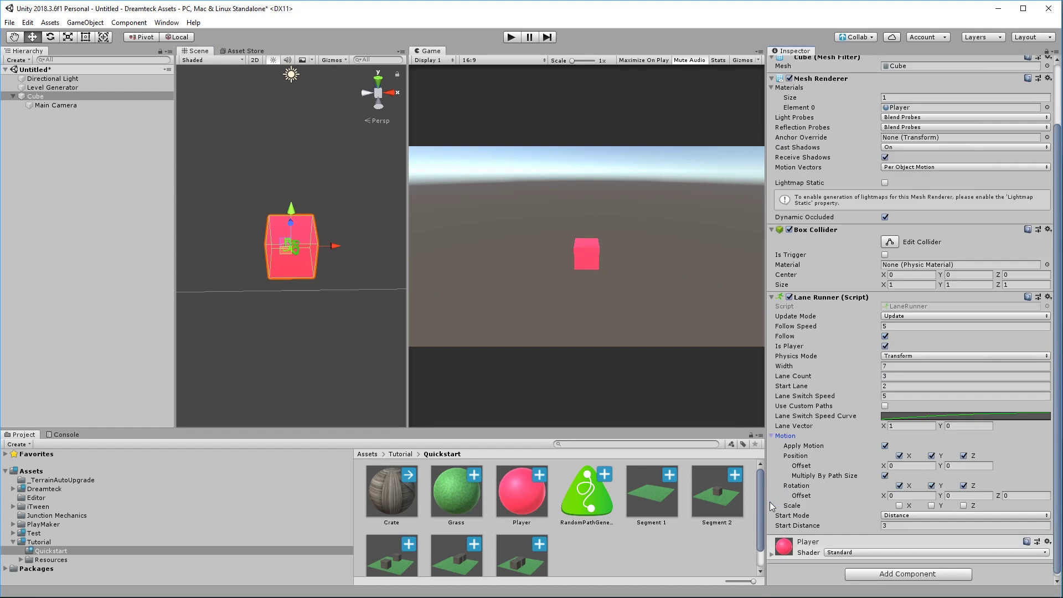
click(970, 466)
text(0.5)
click(511, 36)
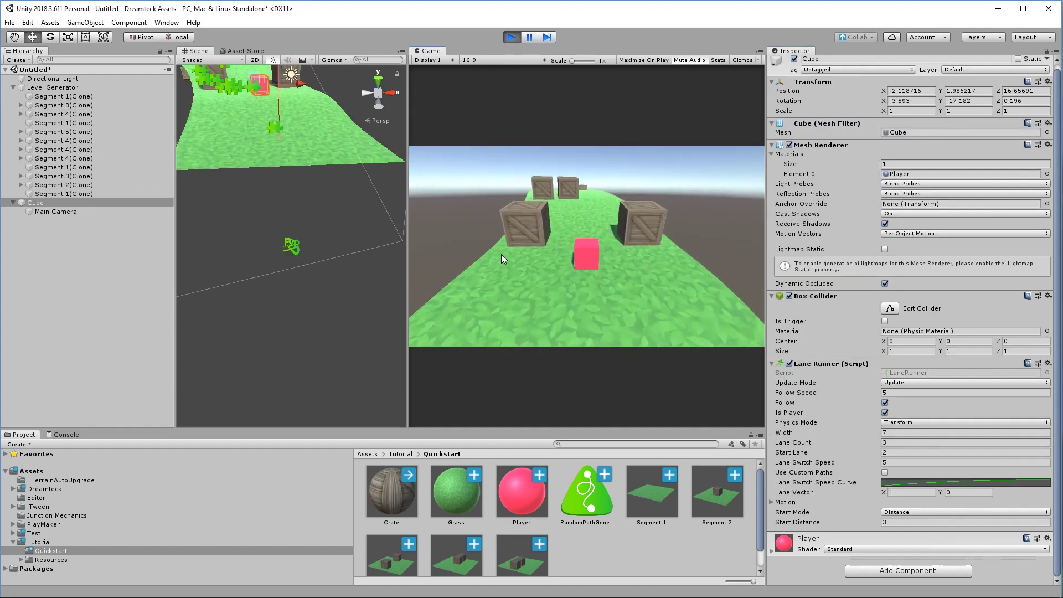
click(512, 37)
Create a new C# script named MyPlayer in the Quickstart folder
scroll(644, 516, down, 1)
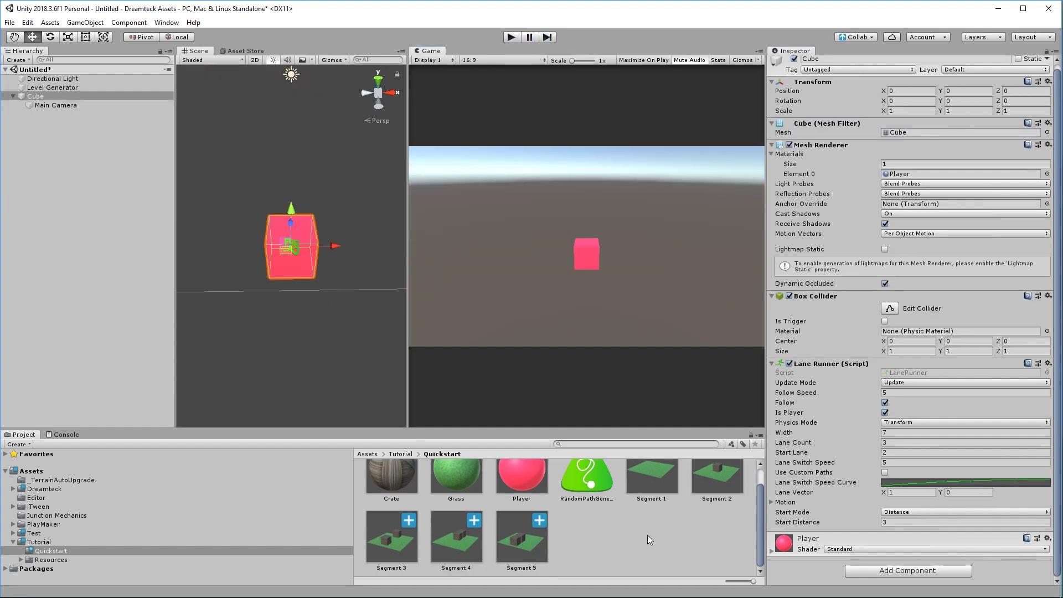
right_click(600, 541)
mouse_move(679, 267)
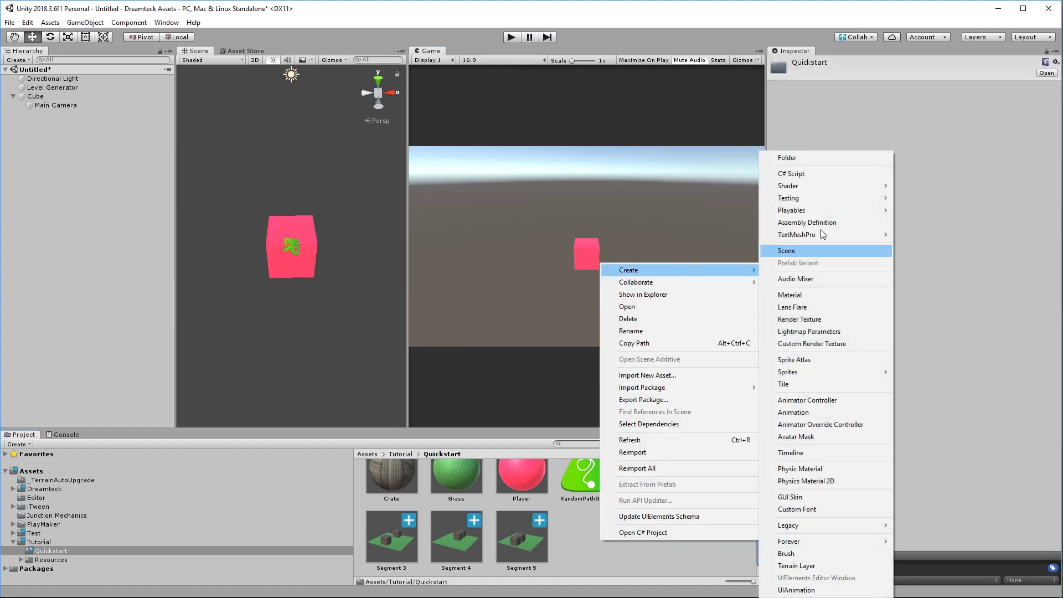
click(856, 175)
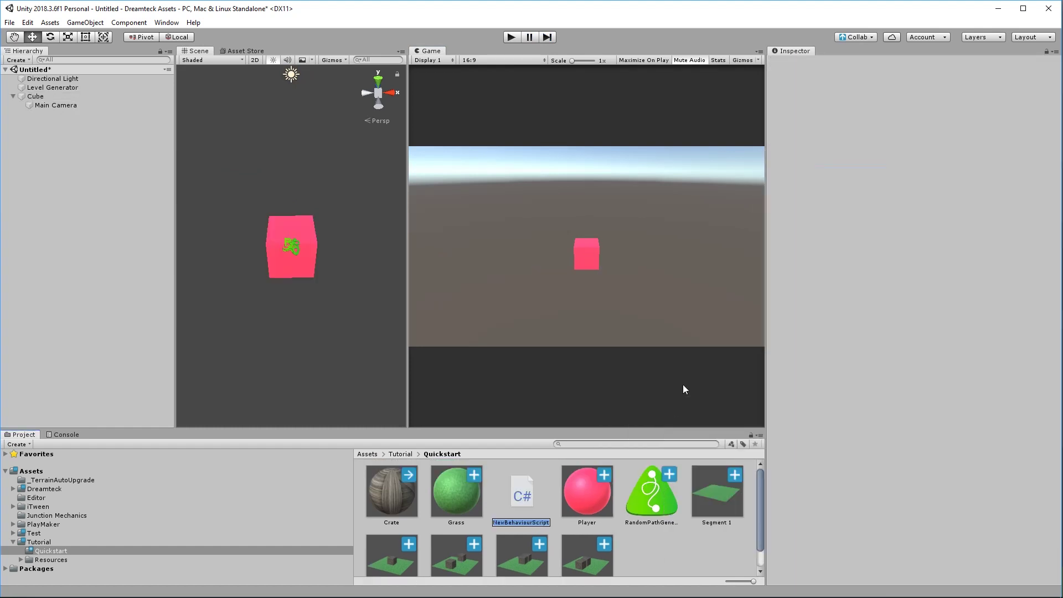
text(MyPlayer)
key(Return)
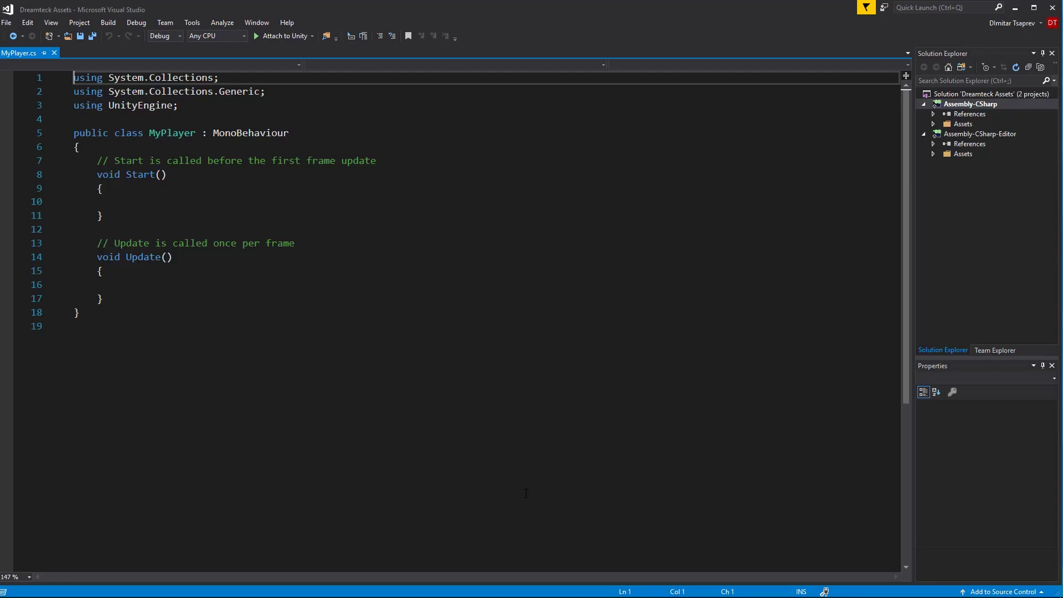
Add 'using Dreamteck.Forever;' to MyPlayer and save
click(218, 109)
key(Return)
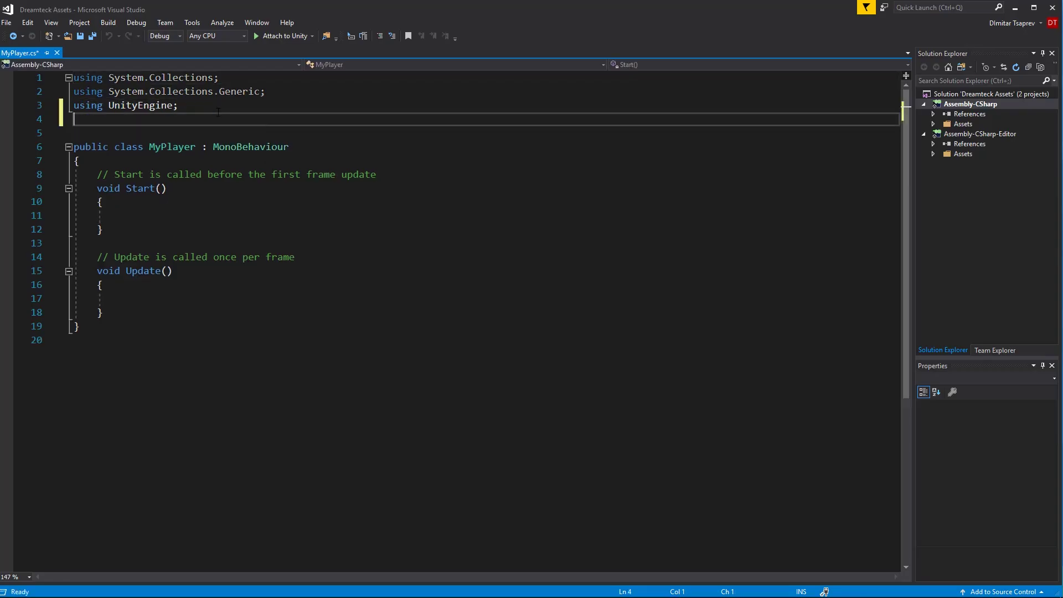
text(using Dre)
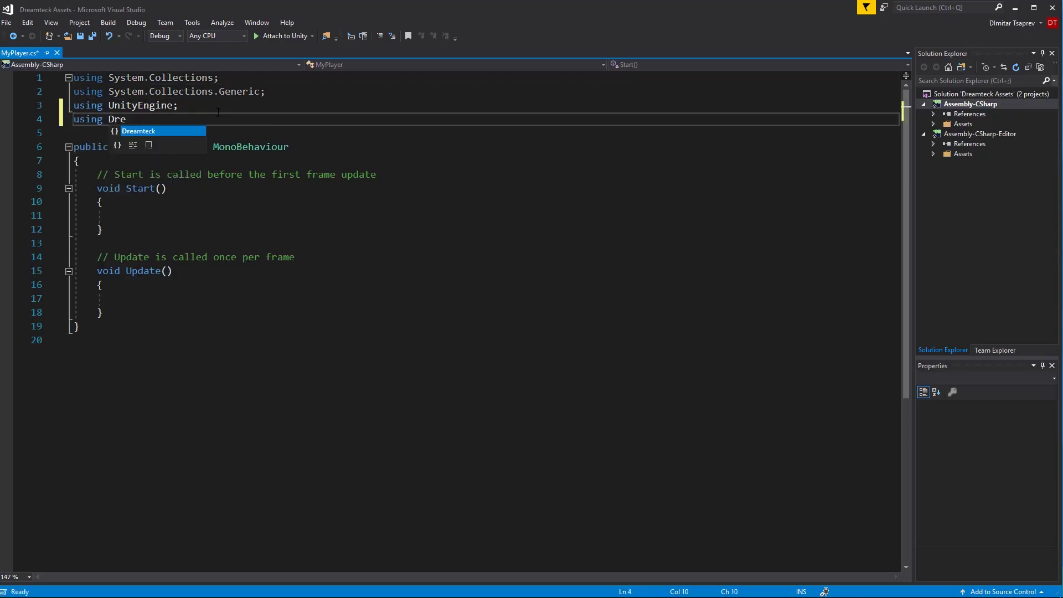
text(amteck.Forever;)
key(ctrl+s)
Declare a 'LaneRunner runner;' field and assign it with GetComponent<LaneRunner>() in Start
click(123, 165)
key(Return)
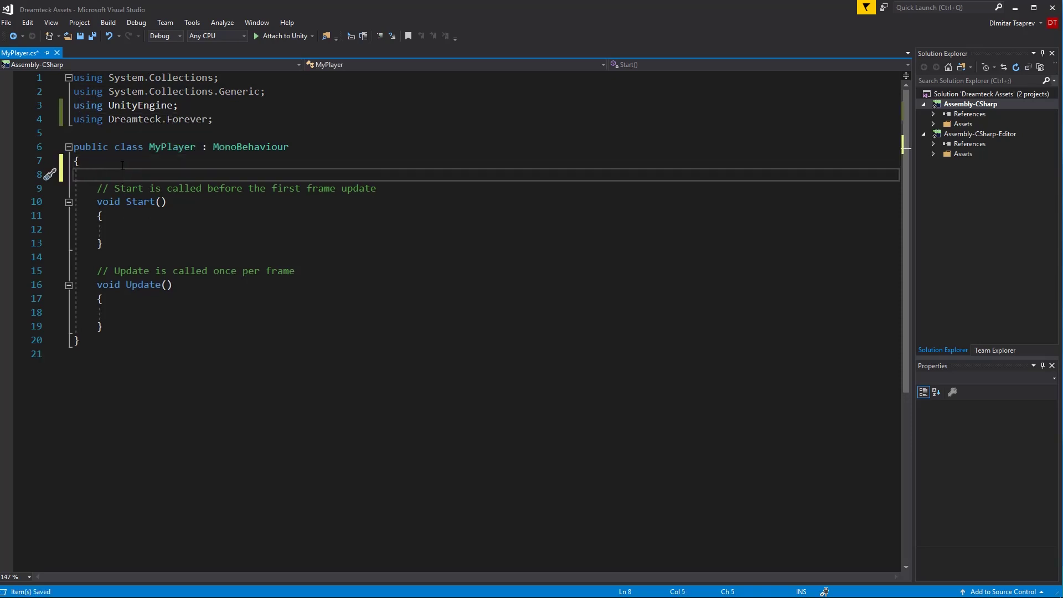
text(LaneRunner runner;)
key(Down)
key(Down)
key(Down)
key(Down)
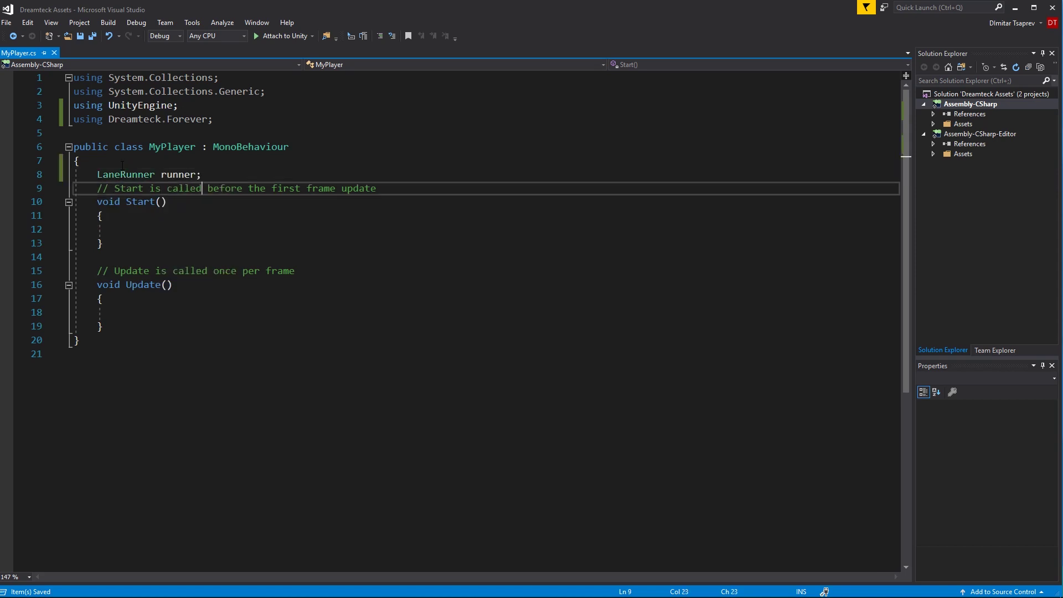
text(runner = GetComponent<LaneRunner>();)
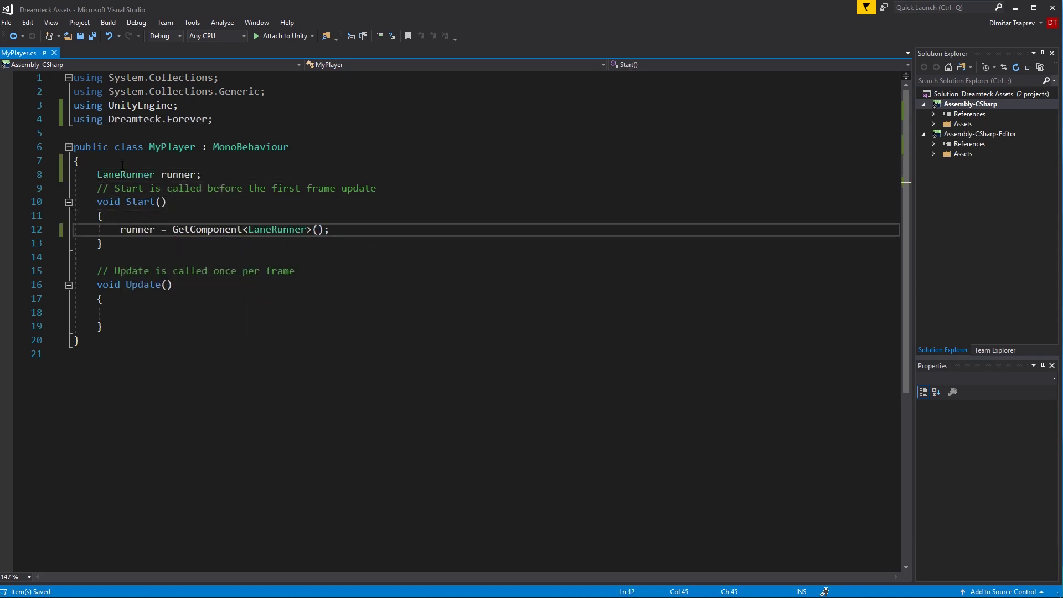
In Update, add a LeftArrow GetKeyDown check that decrements runner.lane
key(Down)
key(Down)
key(Down)
key(Down)
key(Down)
key(Down)
text(if(Input.GetKeyDown)
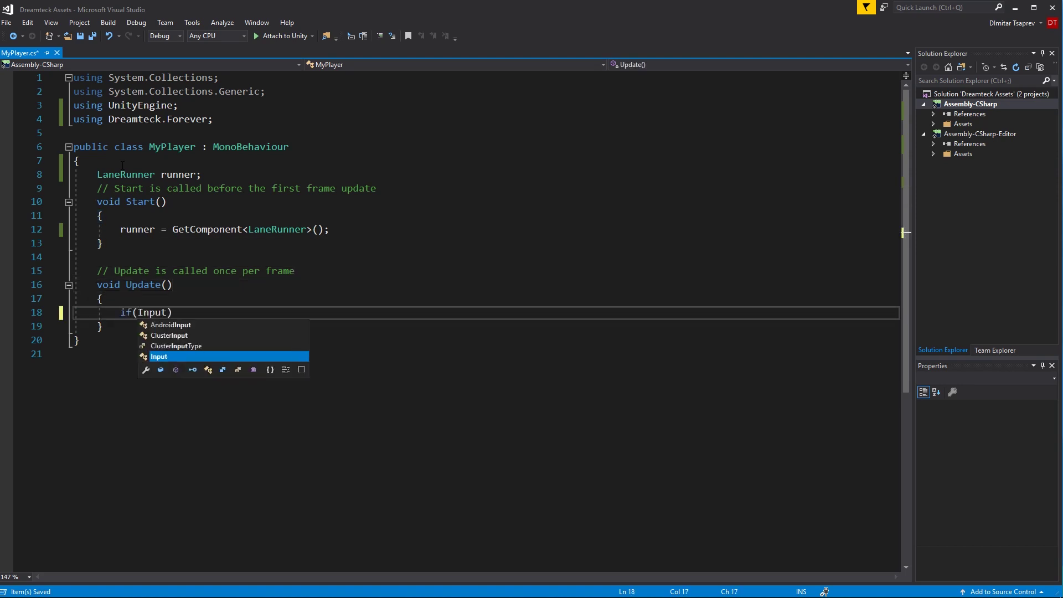
text((KeyCode.LeftArrow)))
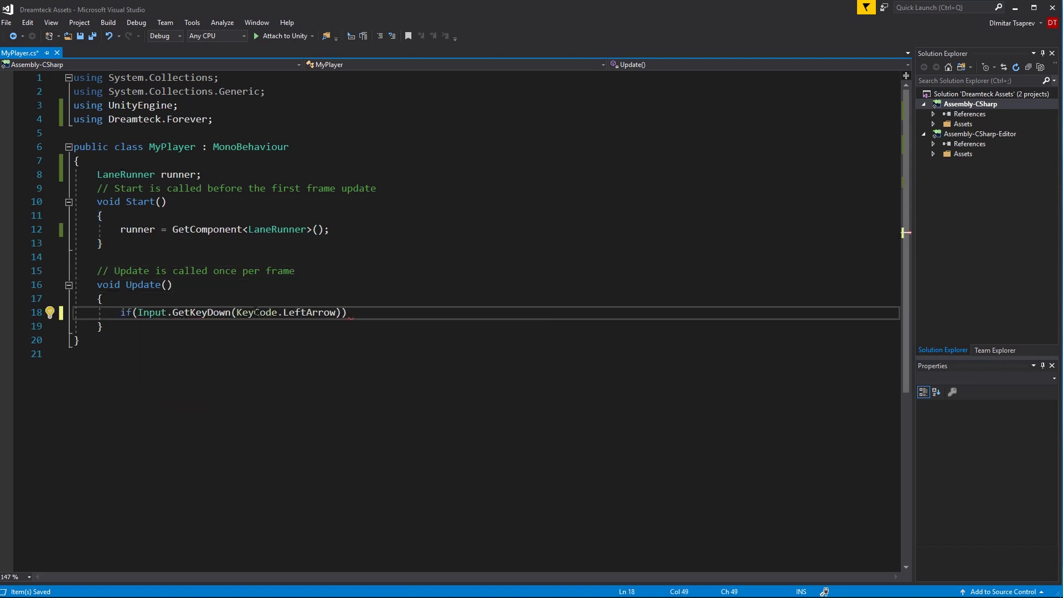
double_click(231, 313)
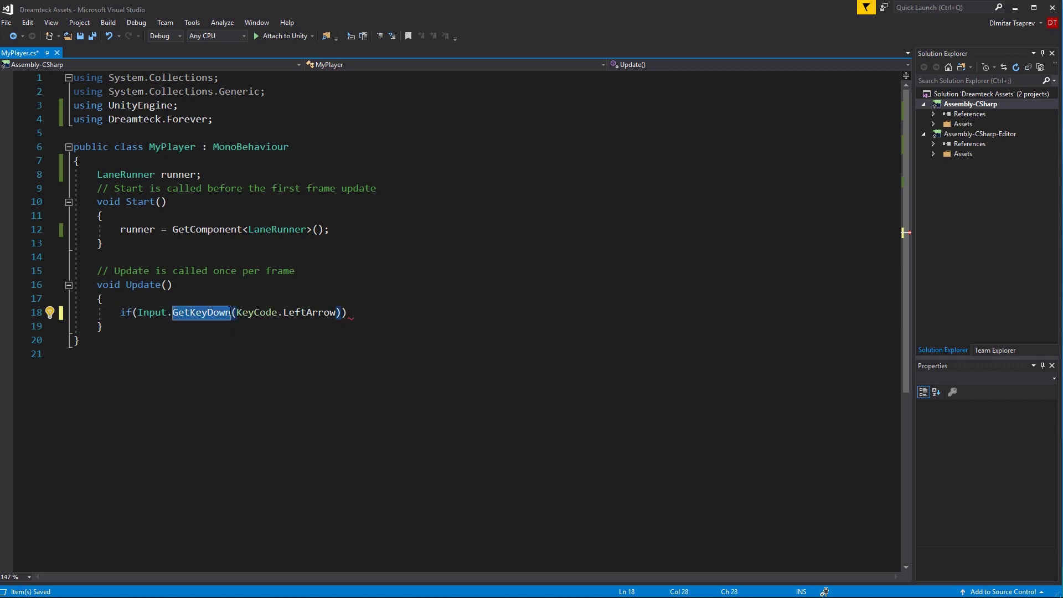
click(374, 314)
text(runner.lane--;)
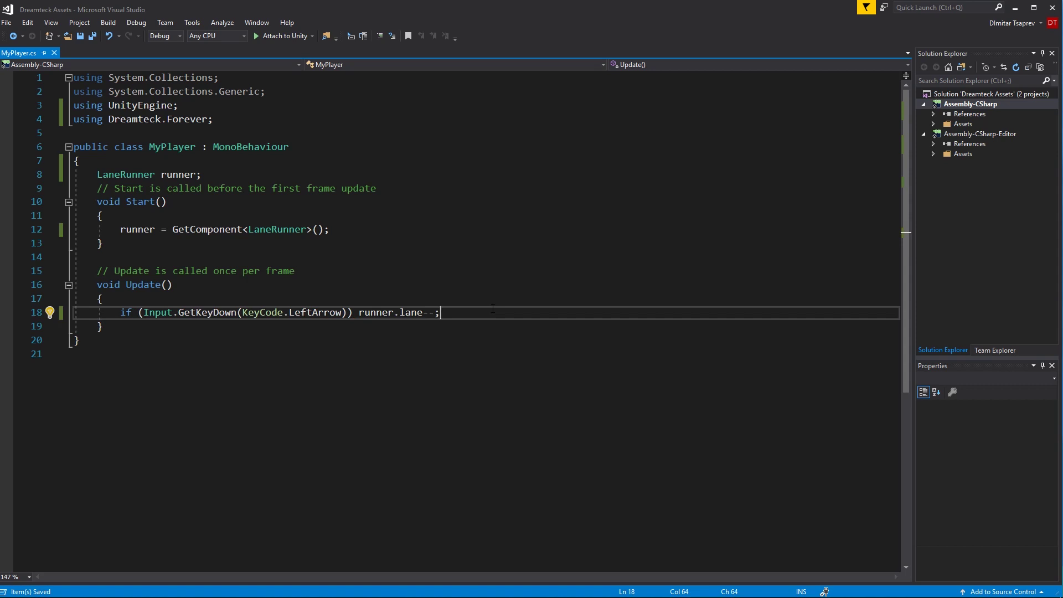
key(ctrl+z)
Duplicate that line as a RightArrow check incrementing runner.lane, save, and return to Unity
key(ctrl+d)
double_click(306, 326)
text(RightArrow)
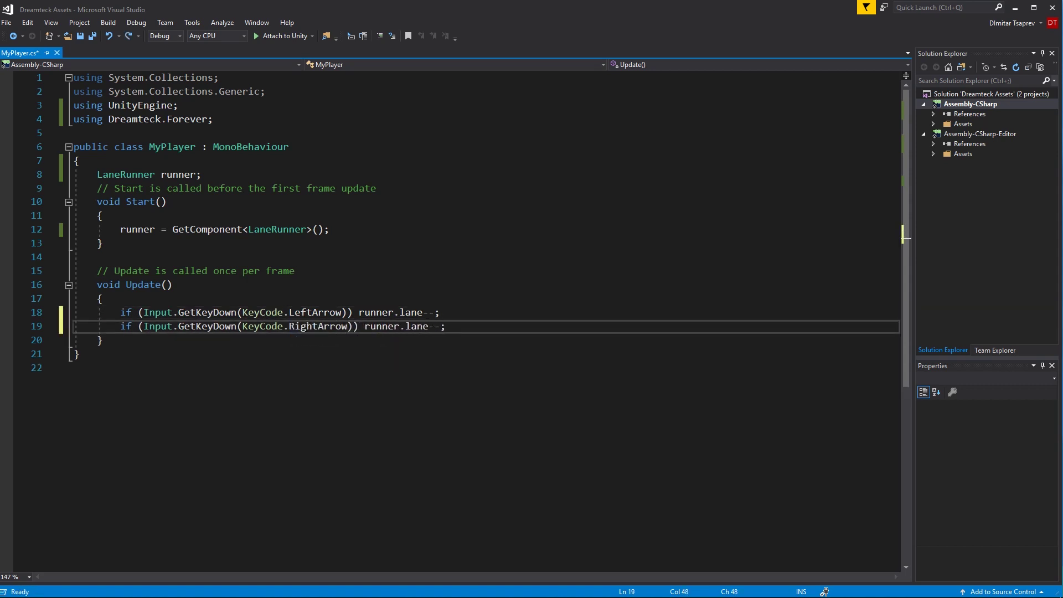
double_click(432, 326)
text(++)
key(ctrl+s)
key(alt+Tab)
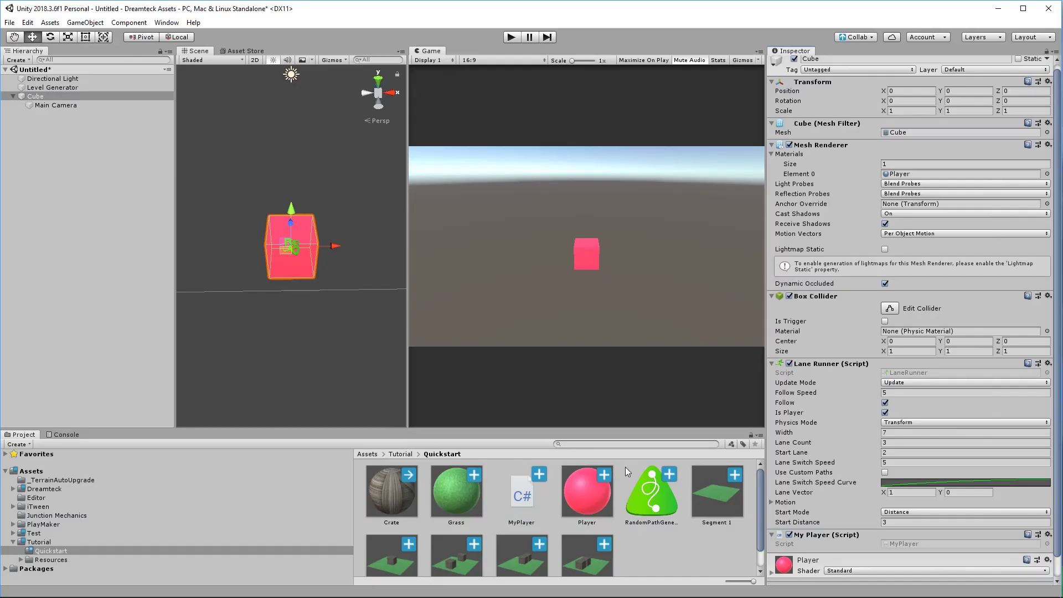
Test-play the game, then set the Cube's Lane Runner to Fixed Update mode with Rigidbody physics
click(511, 37)
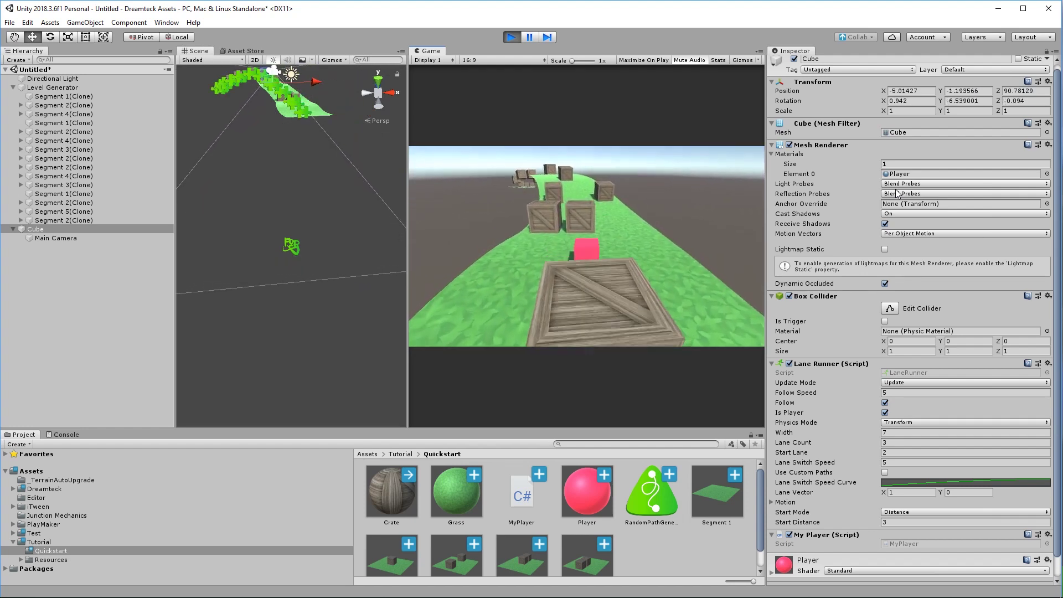
key(ctrl+p)
click(916, 384)
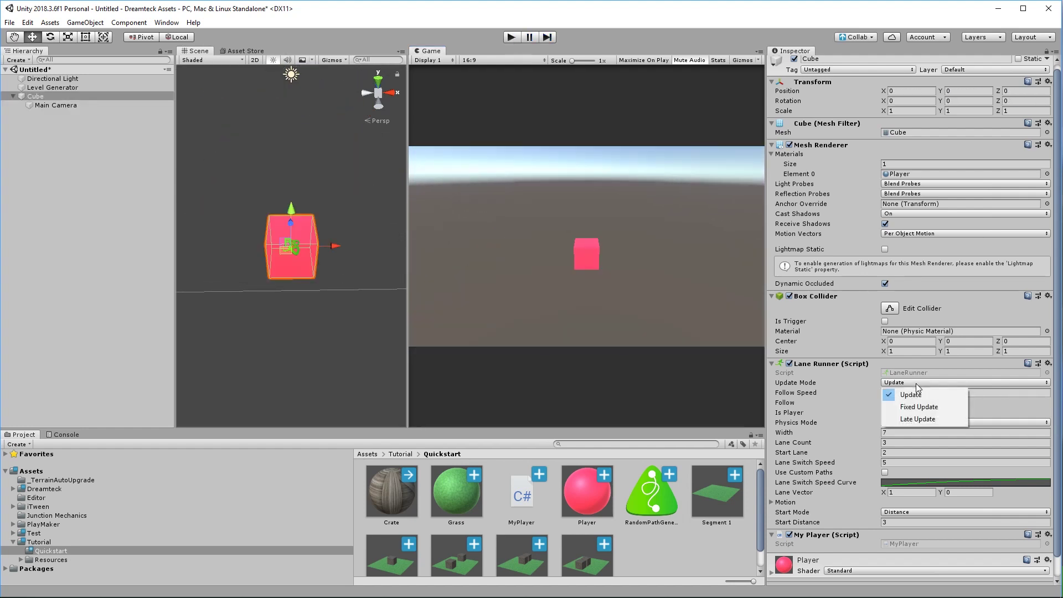
click(916, 408)
click(913, 423)
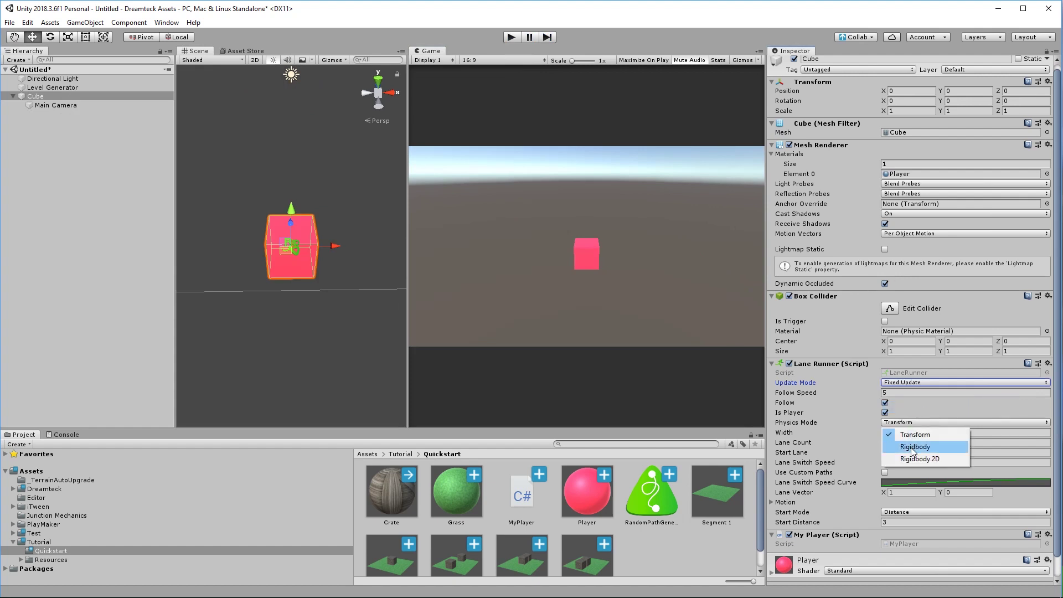
click(915, 447)
Add a Rigidbody to the Cube and open the Segment 2 prefab
scroll(914, 448, down, 1)
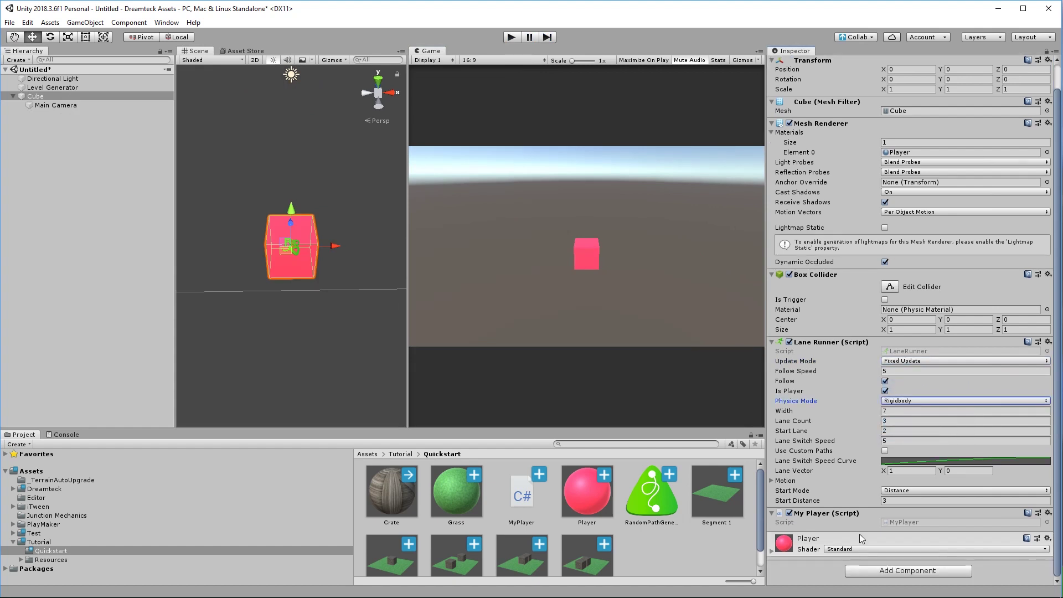
click(873, 571)
text(rigid)
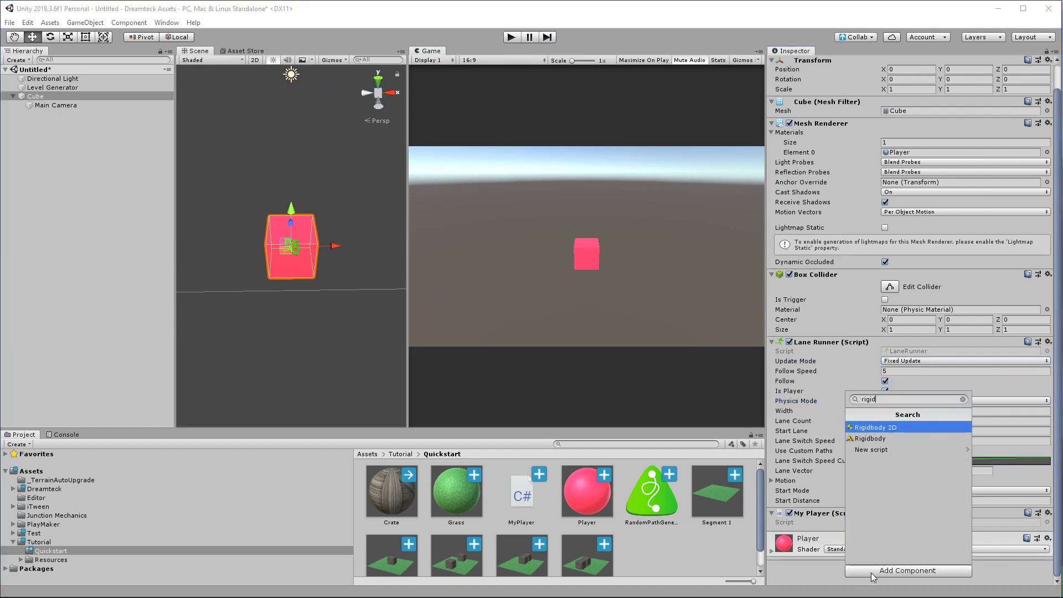
click(871, 438)
scroll(906, 523, down, 5)
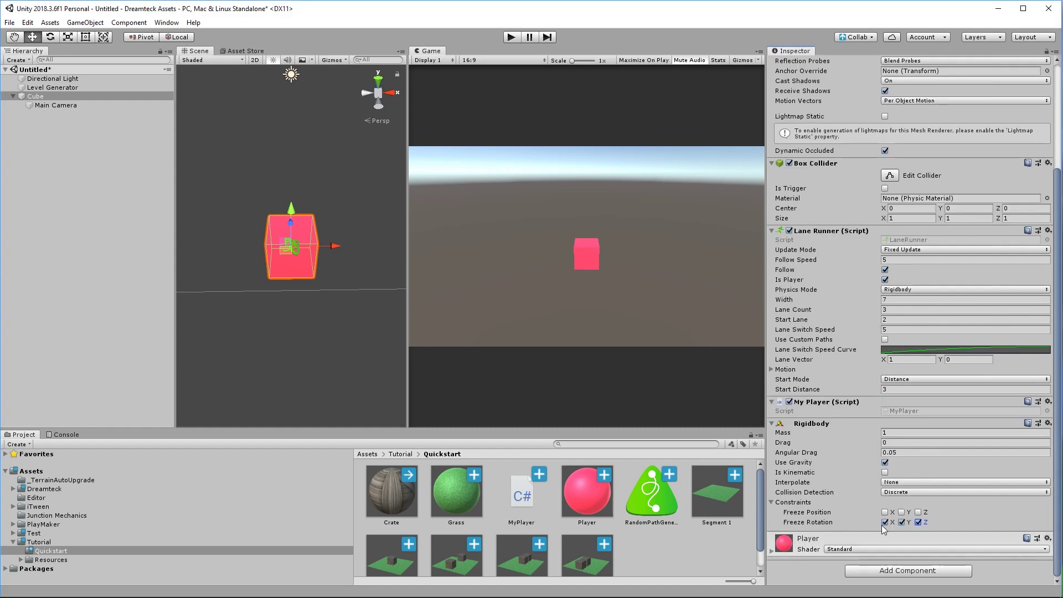
click(772, 502)
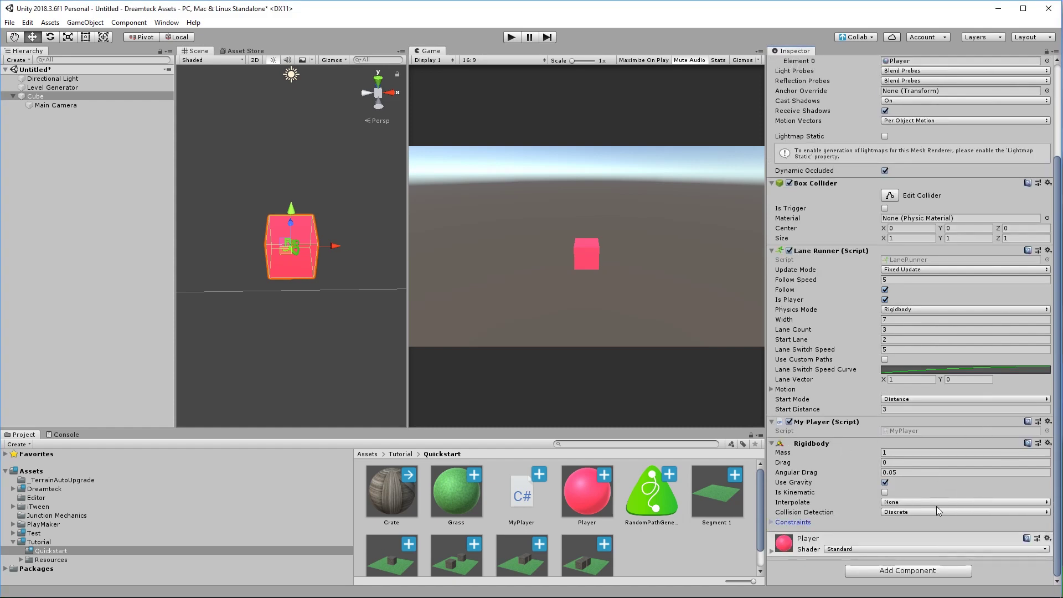
double_click(389, 560)
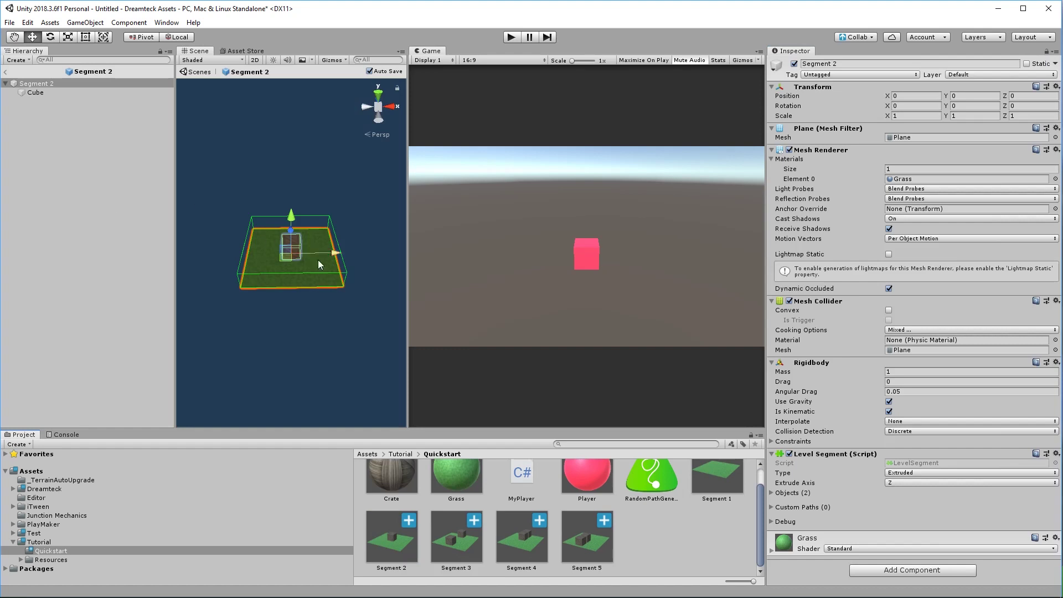
Tag the crate cubes in the segment prefabs as Obstacle, then return to the MyPlayer script
click(43, 93)
click(866, 75)
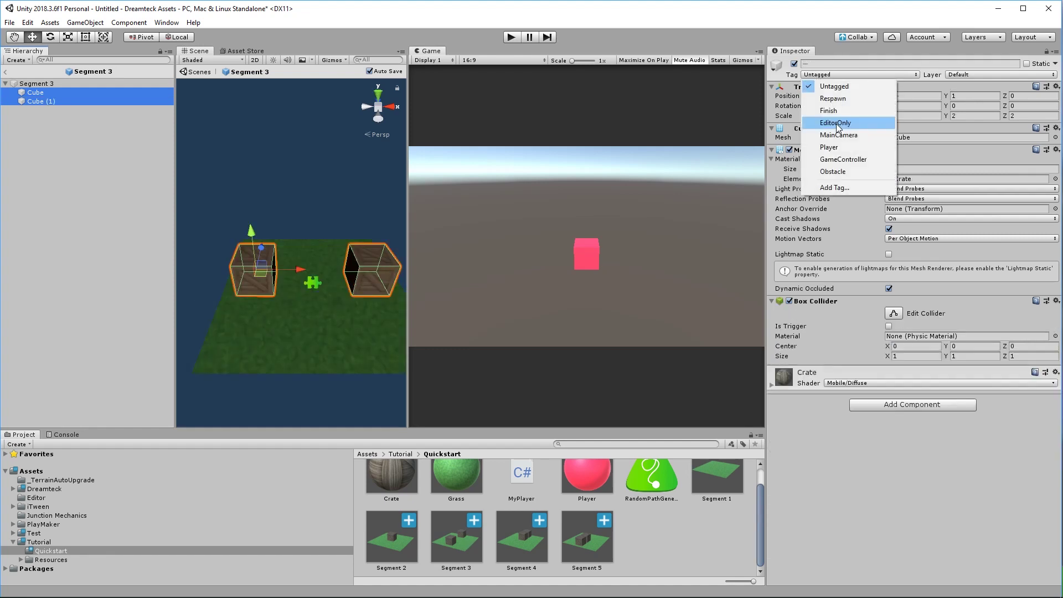
click(832, 172)
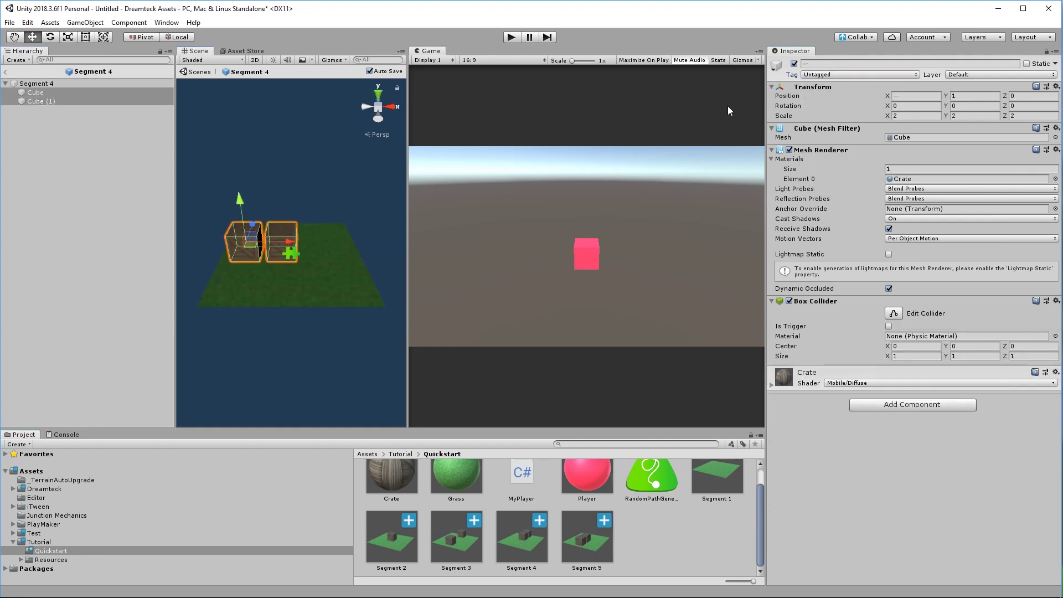
click(861, 74)
click(832, 171)
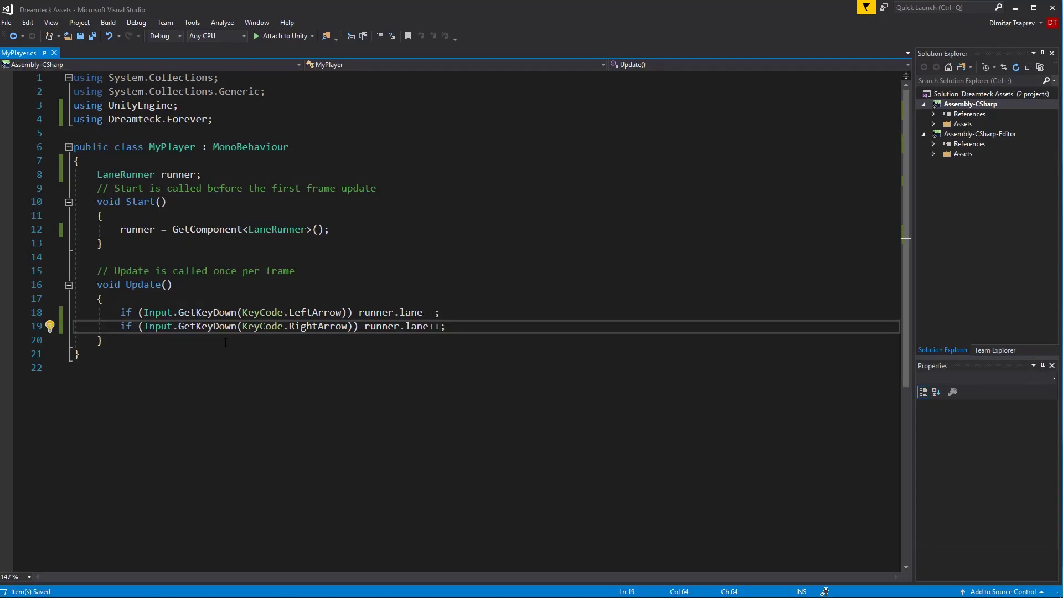
Below Update, add OnCollisionEnter that sets runner.follow = false when the collider's tag is "Obstacle"
click(211, 339)
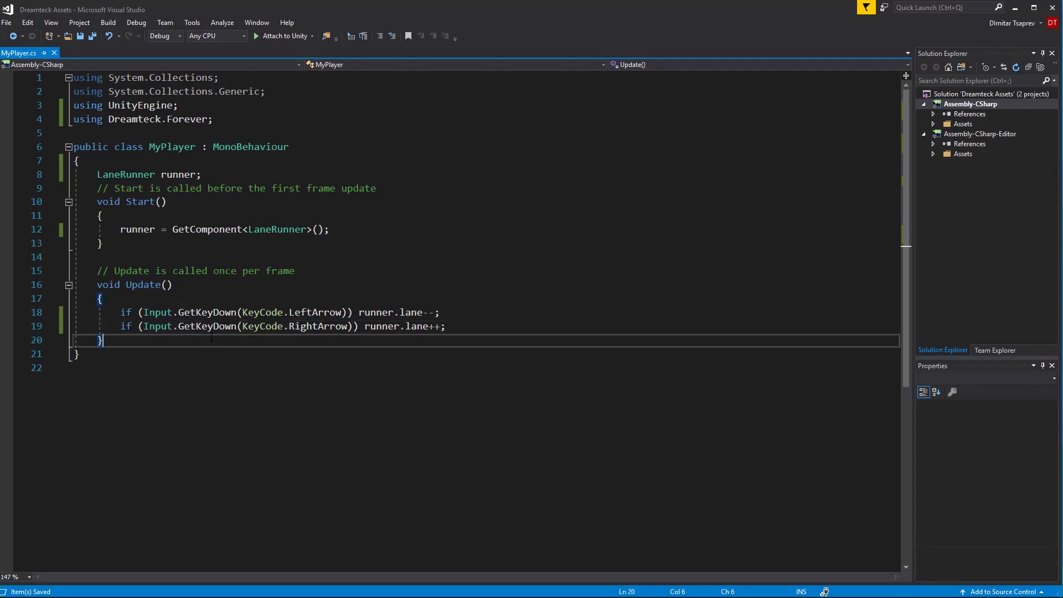
key(Return)
key(Return)
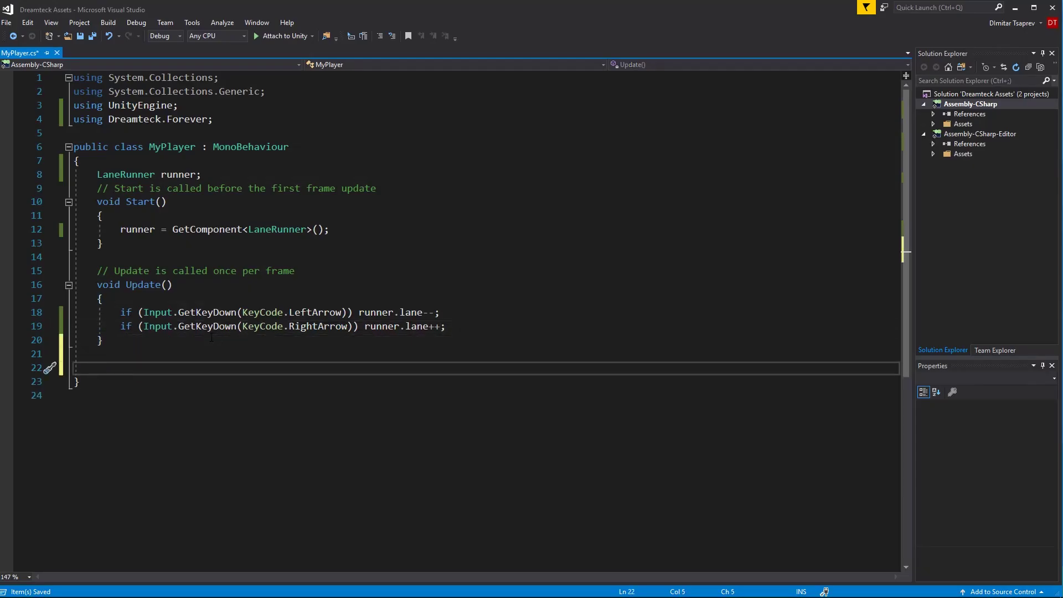
text(void oncoll)
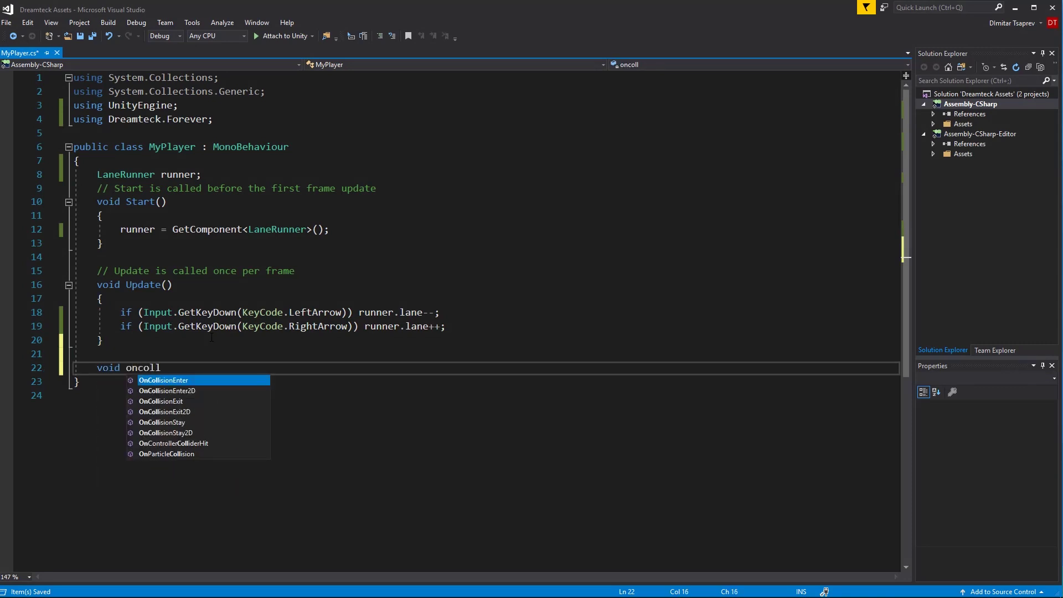
key(Tab)
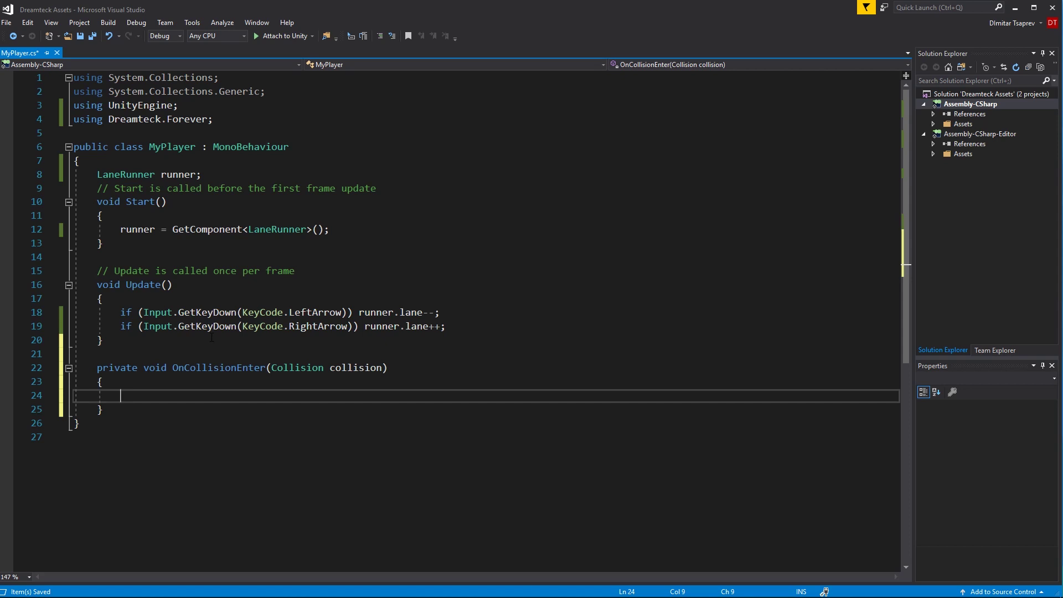
text(if(collision.collider.tag == "Obstacle"))
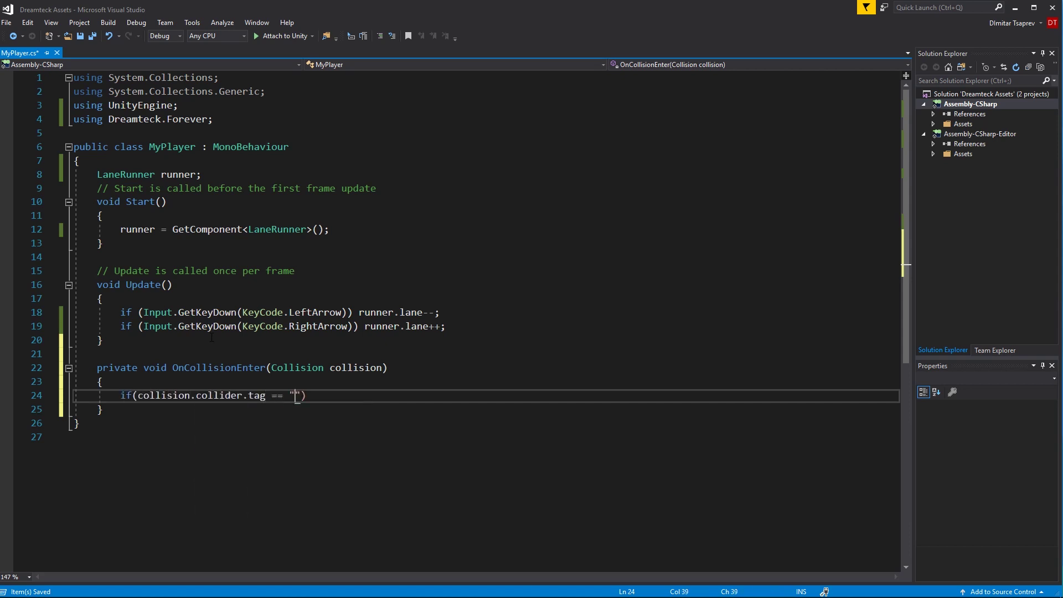
key(Return)
text({)
key(Return)
text(runner.fo)
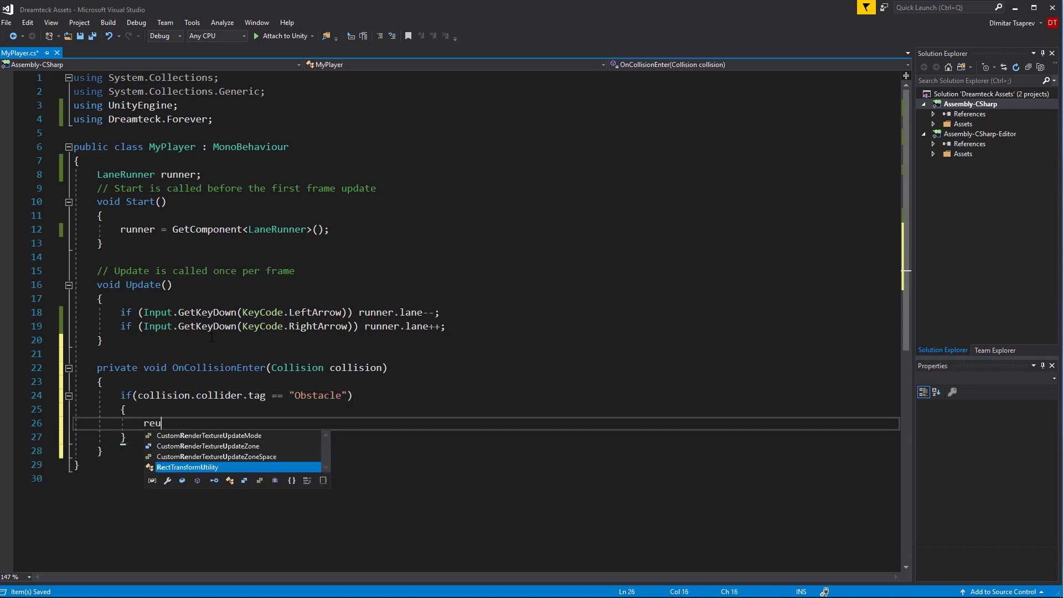
text(llow = false;)
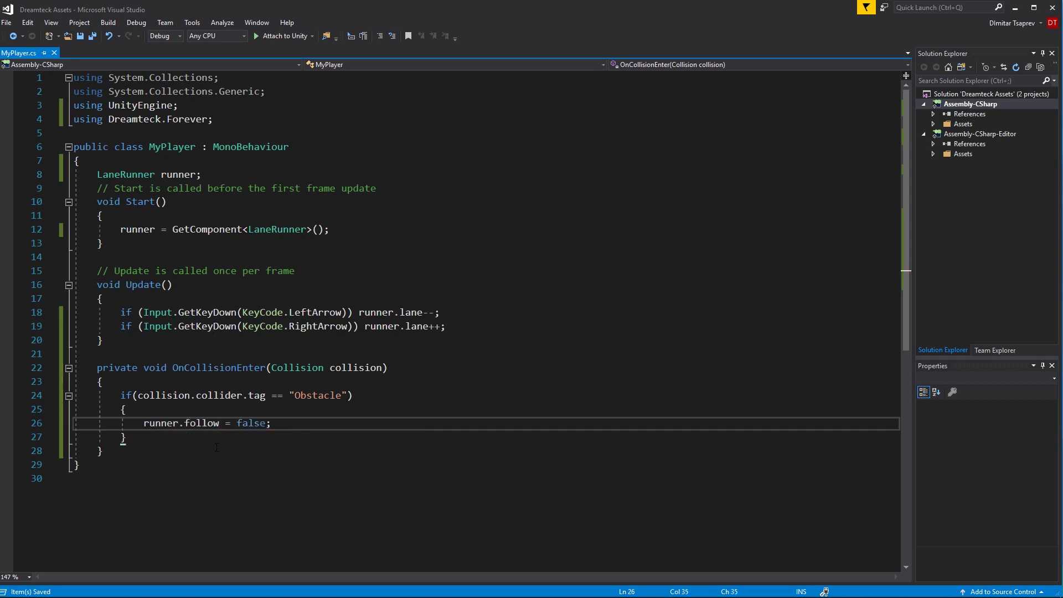
Play-test the crate collisions in a maximized Game view, then stop
key(alt+Tab)
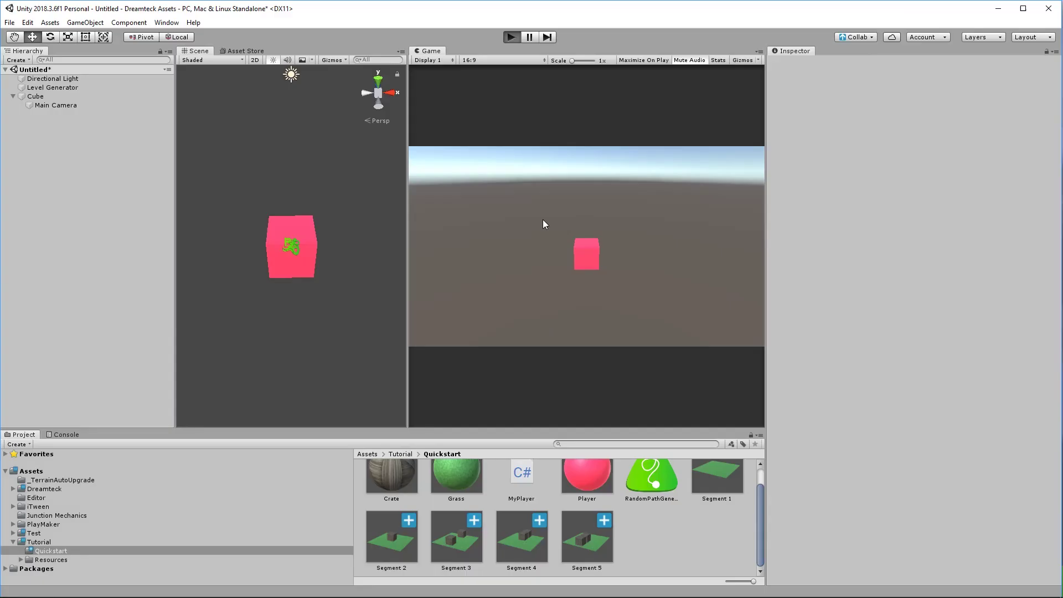
key(ctrl+p)
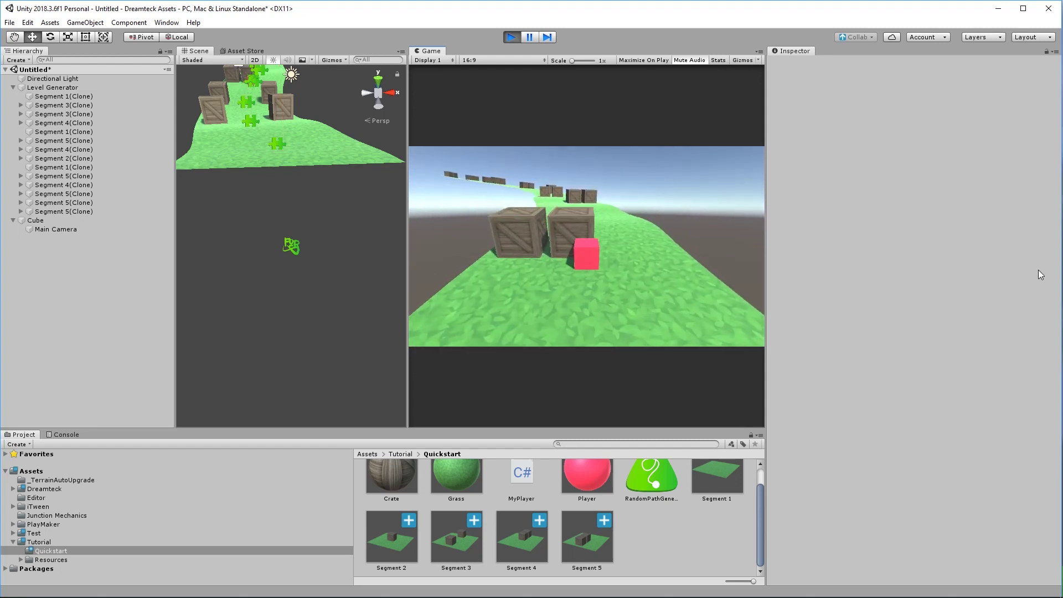
key(shift+space)
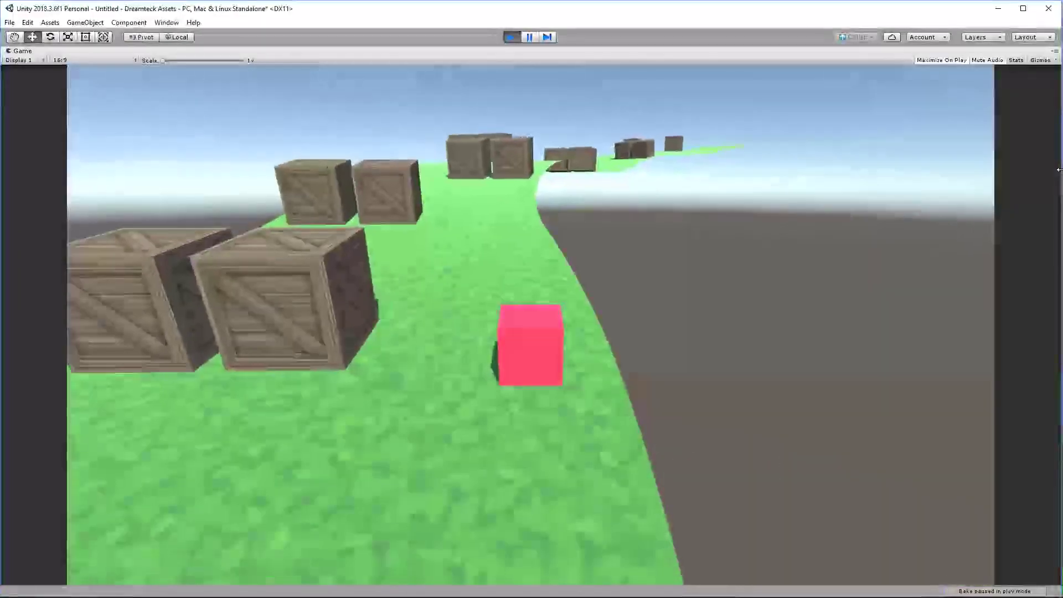
key(ctrl+p)
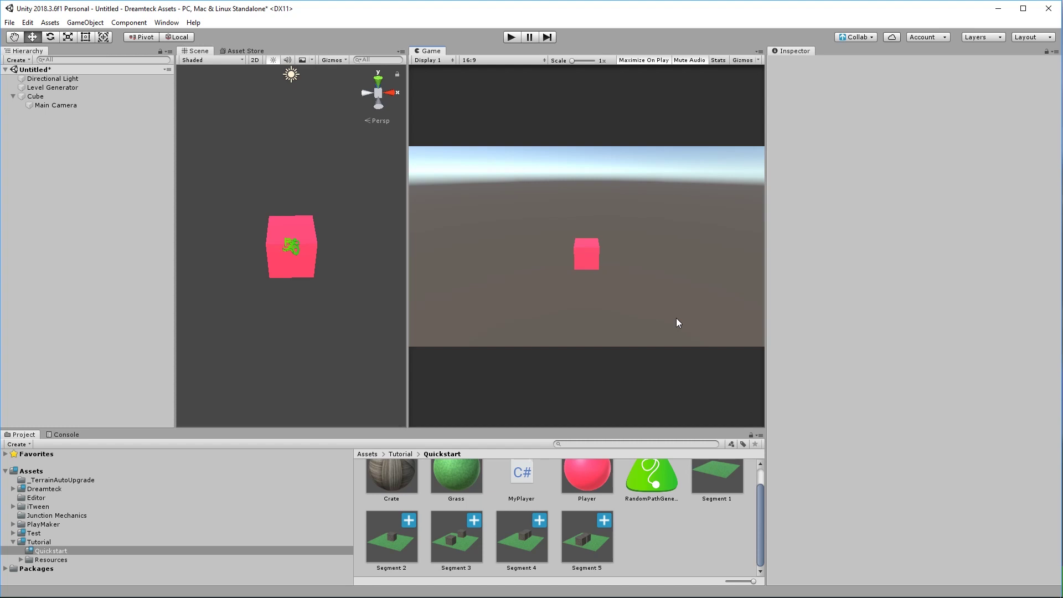
Open the Dreamteck Forever User Manual PDF and skim it before returning to Unity
click(52, 489)
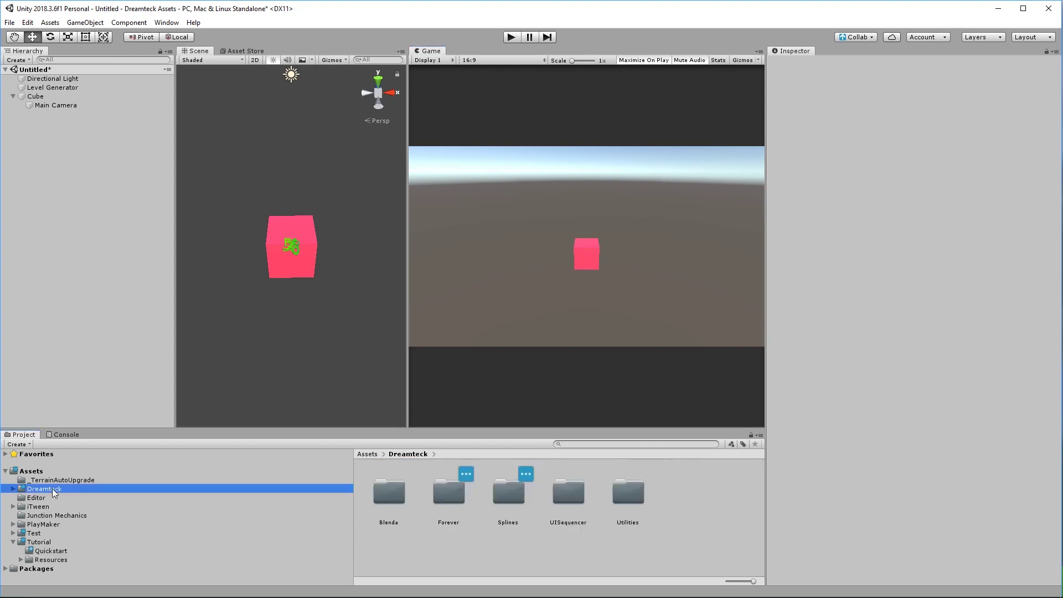
double_click(448, 492)
scroll(396, 549, down, 1)
double_click(396, 550)
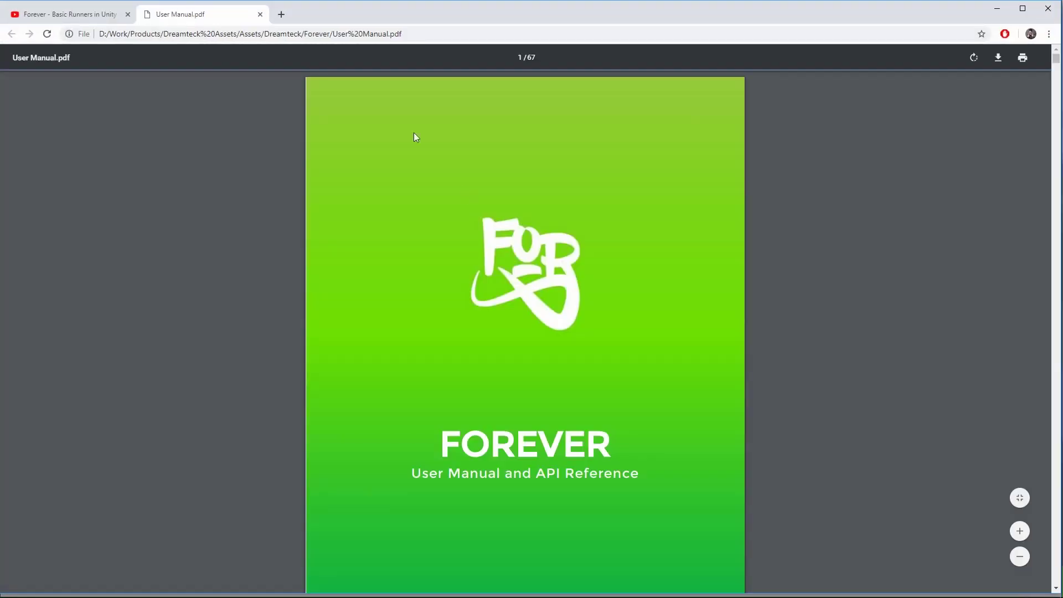
scroll(472, 399, down, 20)
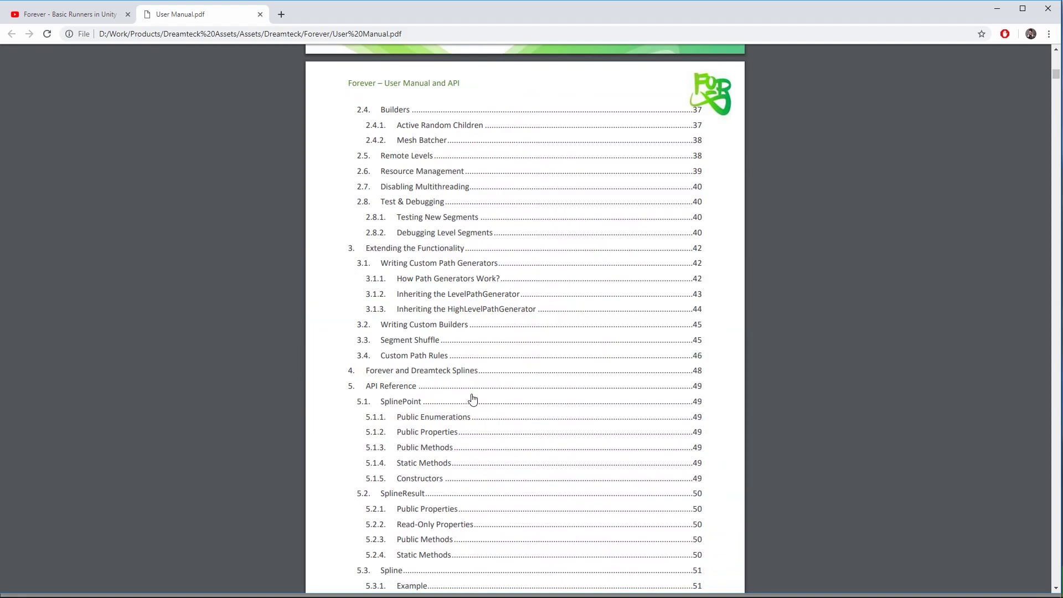
scroll(472, 399, down, 10)
key(alt+Tab)
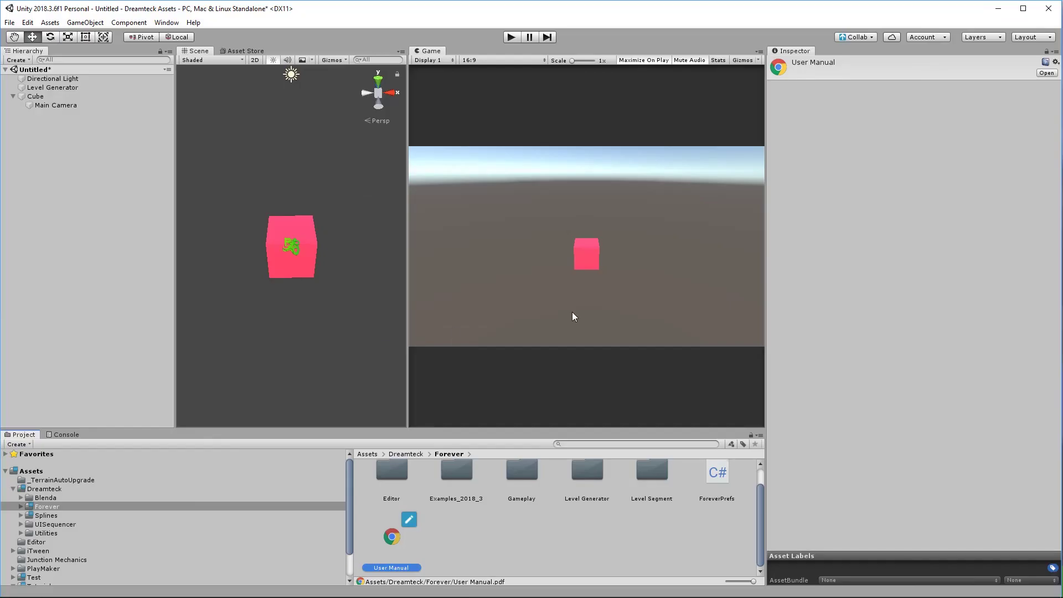